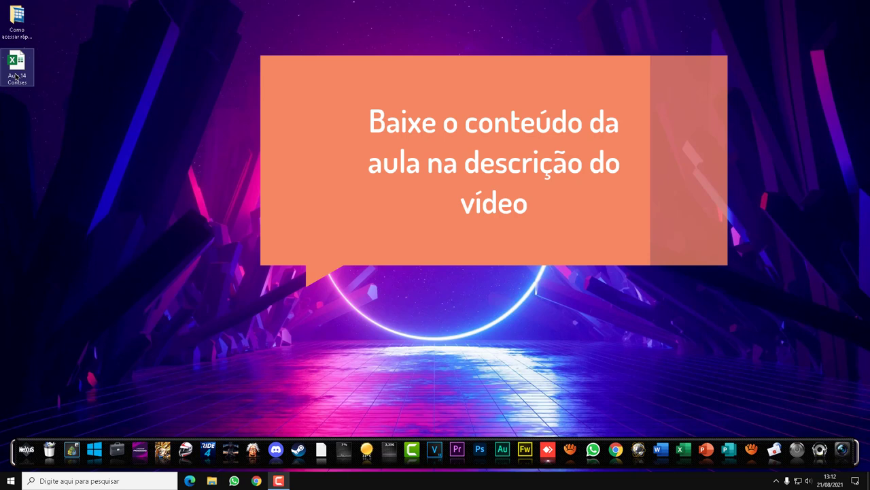
Open the Aula 14 Contses workbook from the desktop icon
{"action": "double_click", "coordinate": [16, 77]}
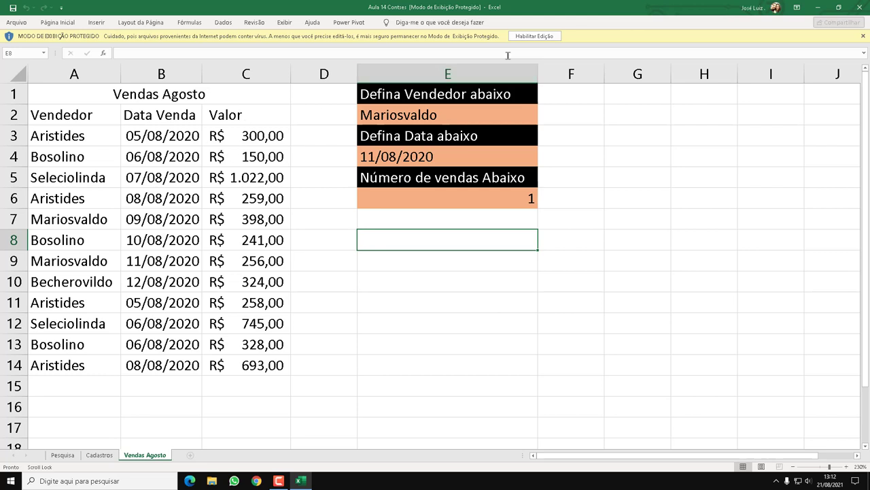
Enable editing, switch to the Pesquisa sheet and view its tab actions
{"action": "left_click", "coordinate": [523, 37]}
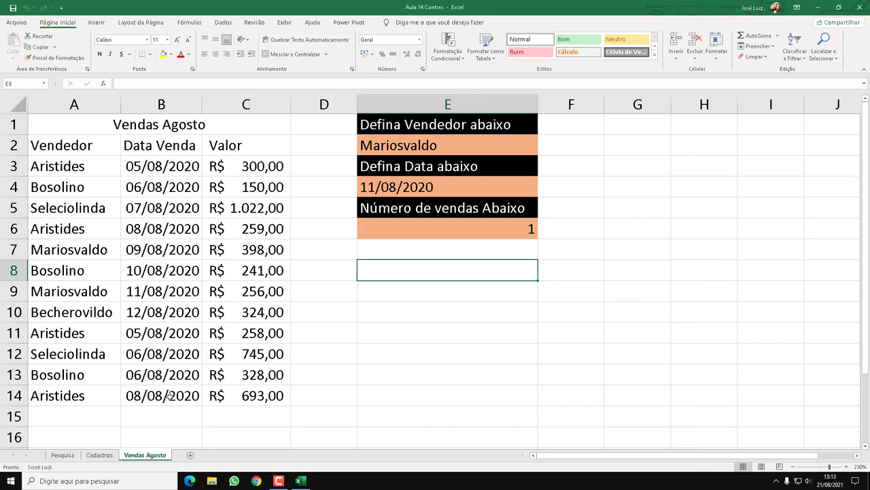
{"action": "left_click", "coordinate": [63, 454]}
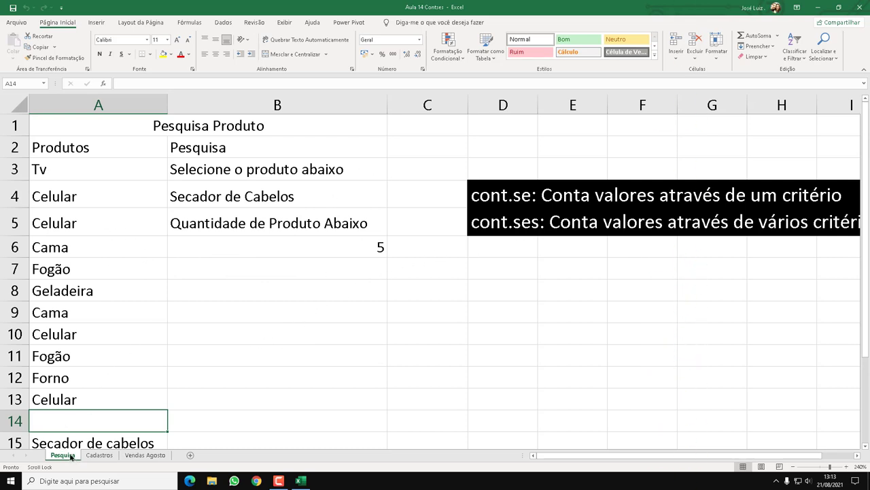
{"action": "right_click", "coordinate": [70, 457]}
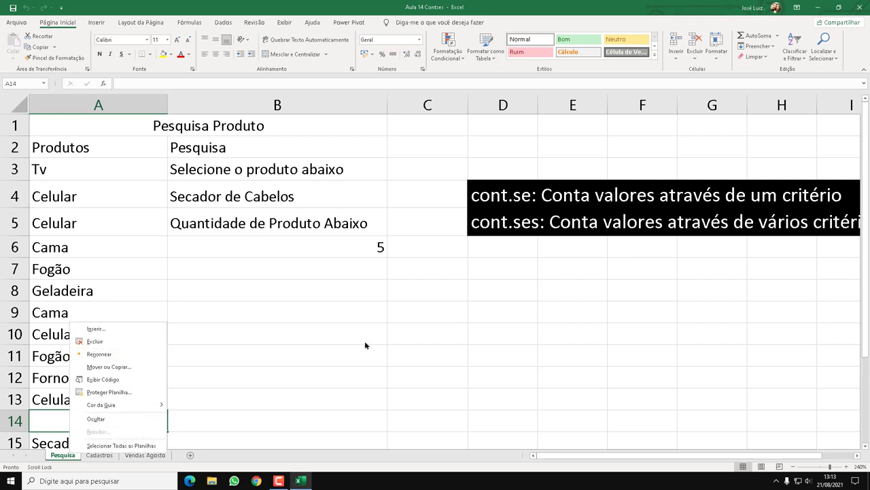
{"action": "key", "text": "Escape"}
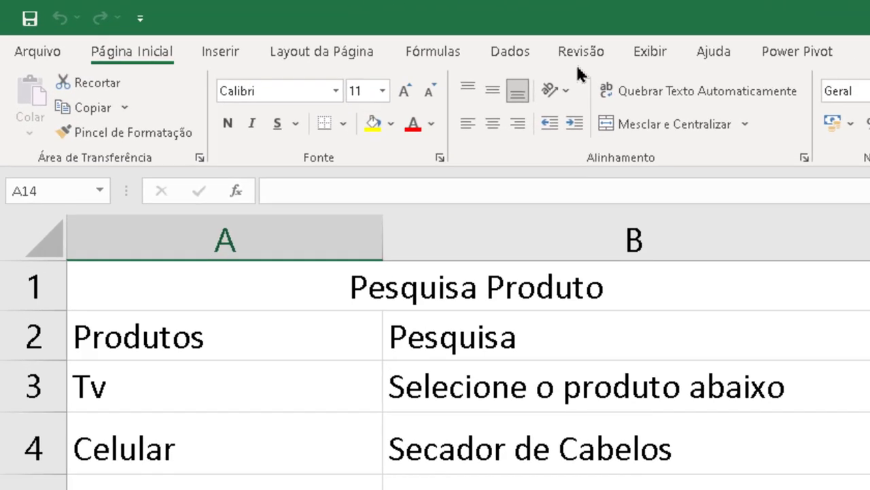
Protect the workbook structure from the Revisão tab with a confirmed password
{"action": "left_click", "coordinate": [253, 26]}
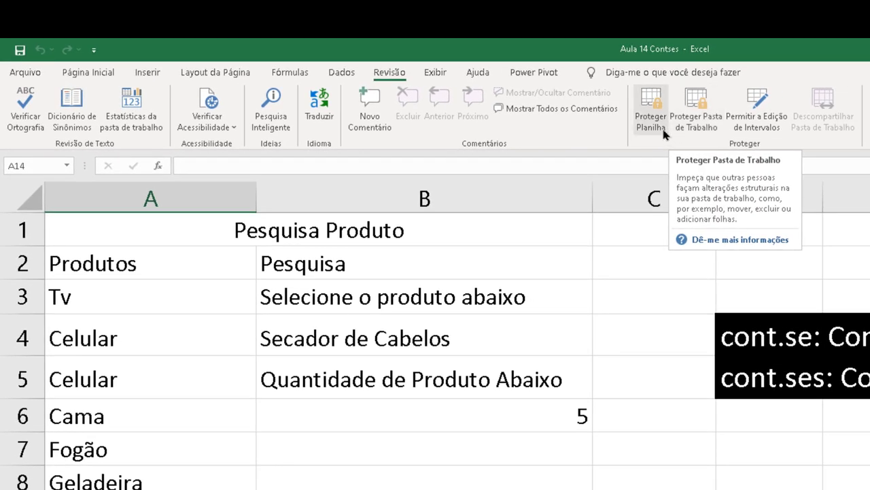
{"action": "left_click", "coordinate": [704, 121]}
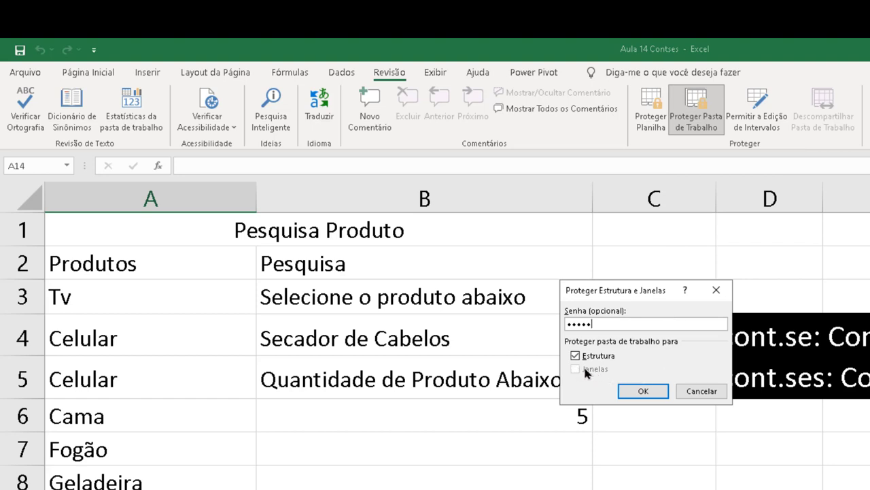
{"action": "left_click", "coordinate": [643, 392]}
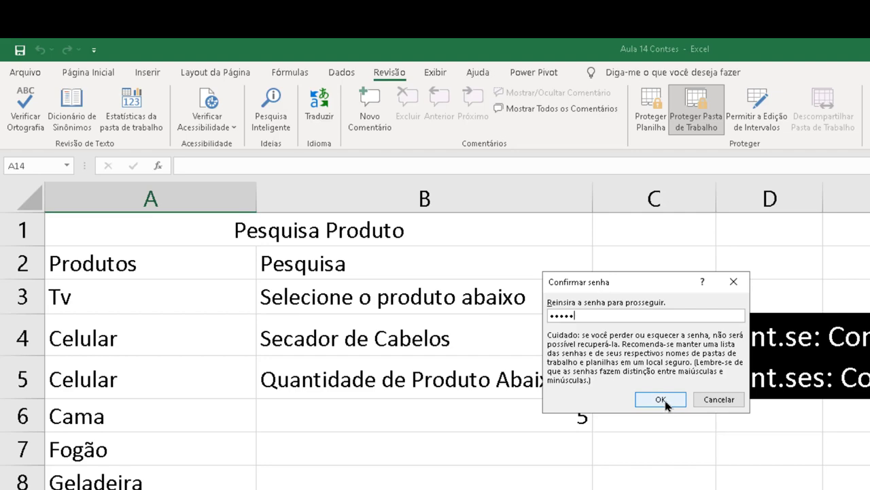
{"action": "left_click", "coordinate": [666, 402]}
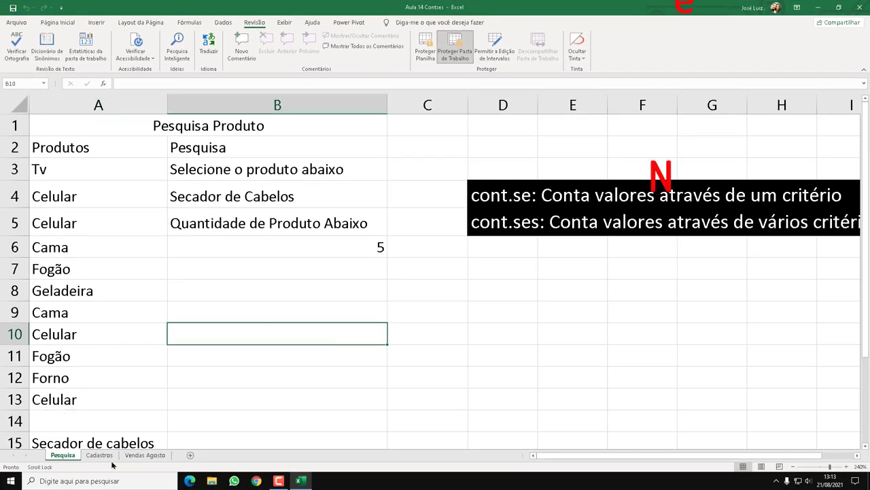
Verify Inserir, Excluir and Renomear are greyed out on the Pesquisa, Cadastros and Vendas Agosto tabs
{"action": "right_click", "coordinate": [66, 456]}
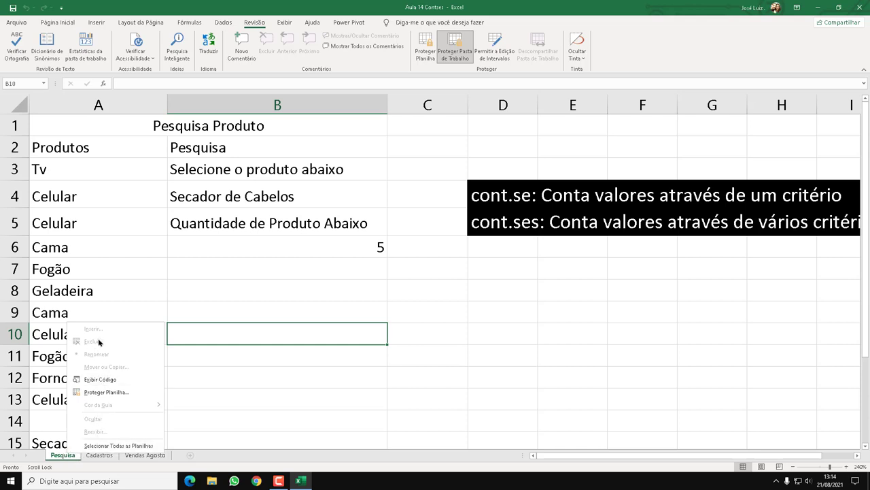
{"action": "left_click", "coordinate": [269, 363]}
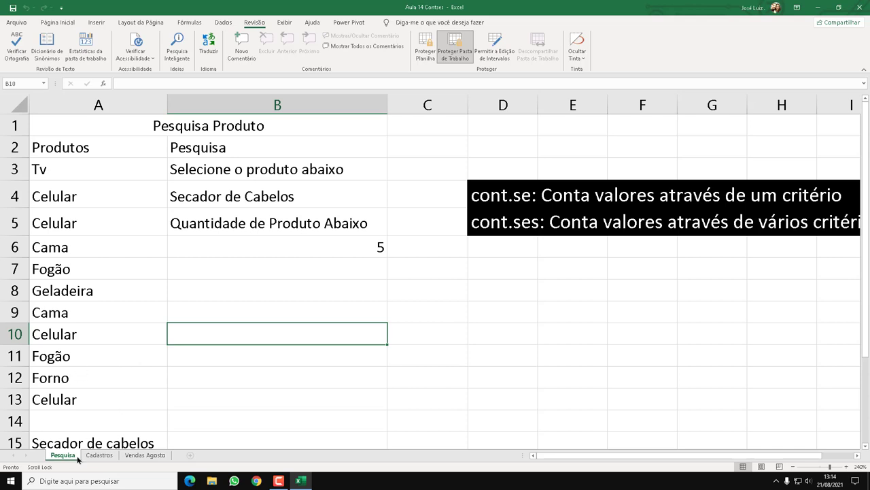
{"action": "right_click", "coordinate": [100, 456]}
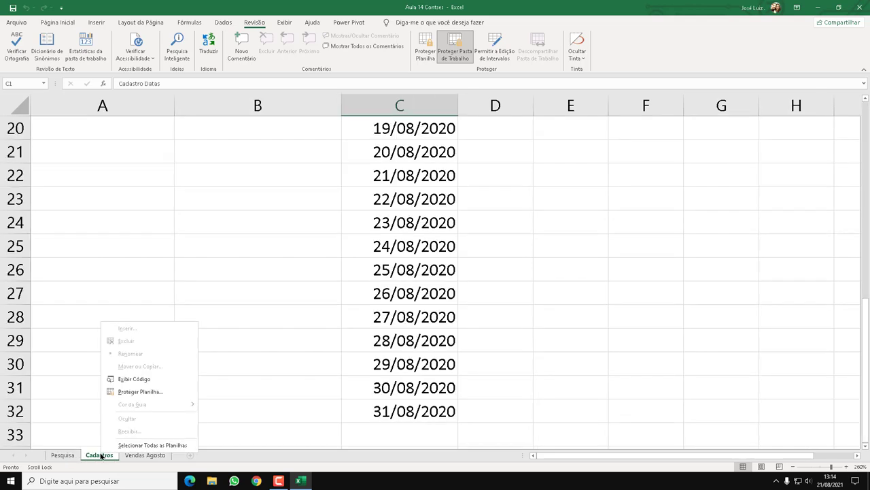
{"action": "left_click", "coordinate": [275, 331]}
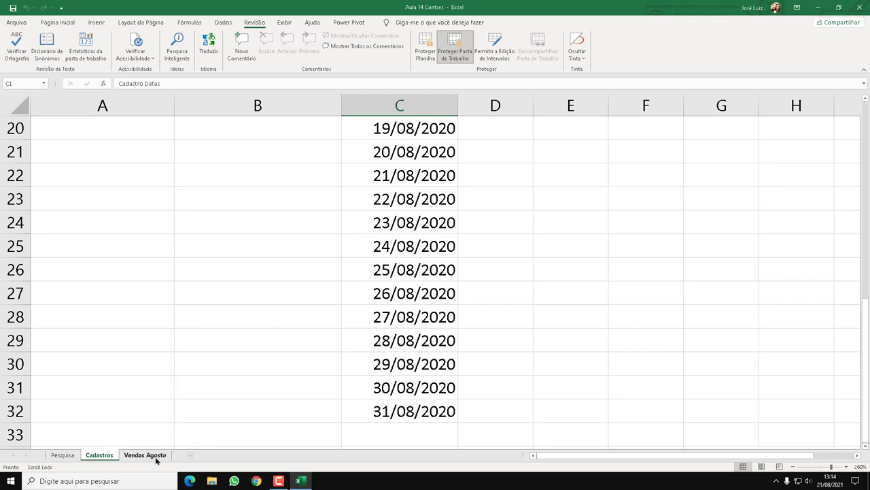
{"action": "right_click", "coordinate": [156, 459]}
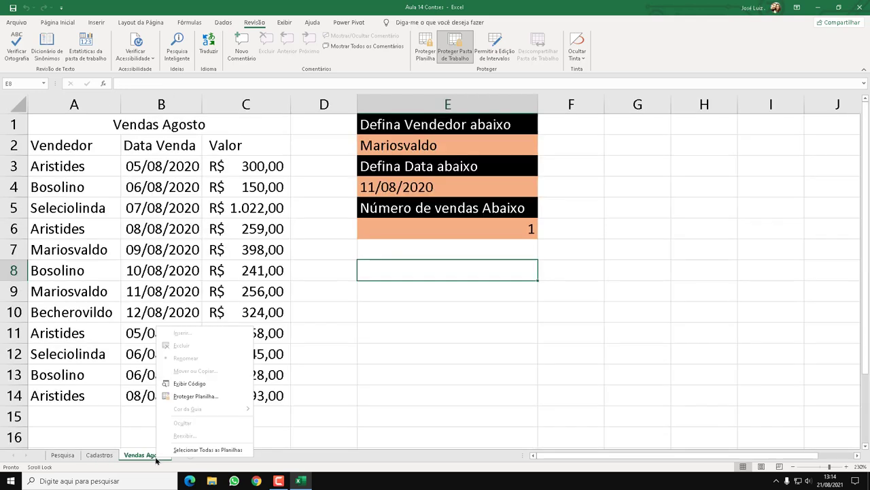
{"action": "left_click", "coordinate": [377, 386]}
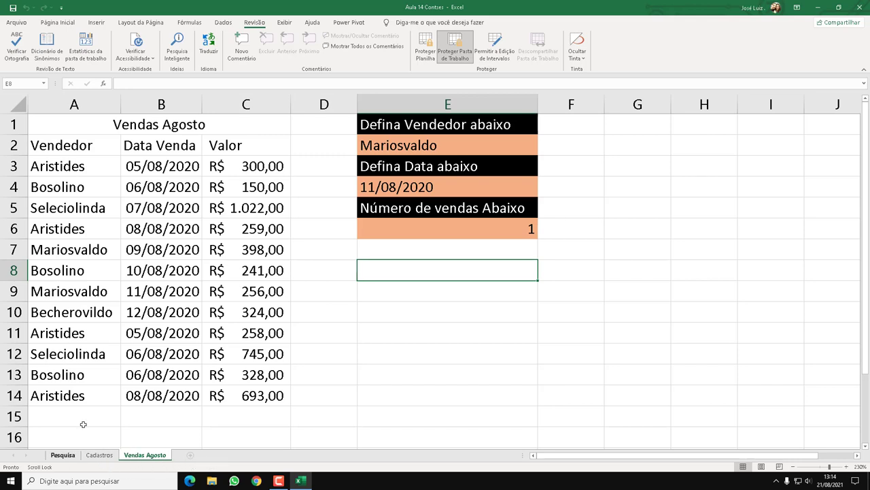
{"action": "right_click", "coordinate": [162, 456]}
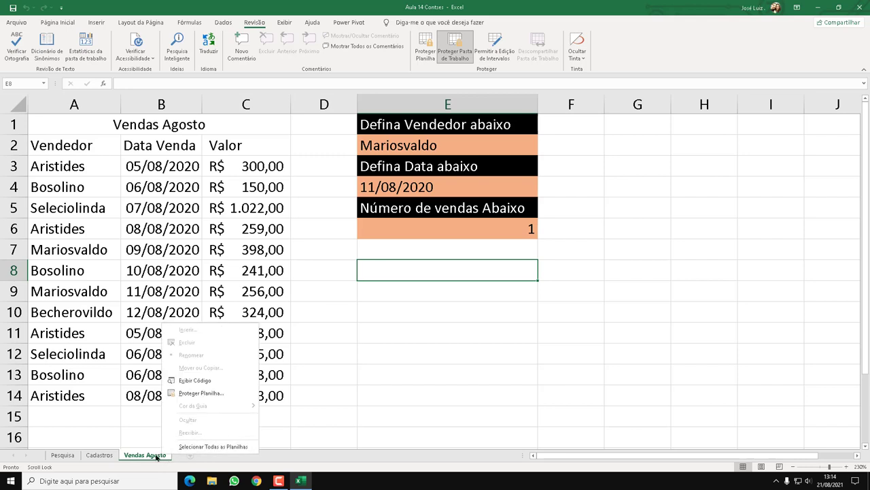
{"action": "left_click", "coordinate": [189, 458]}
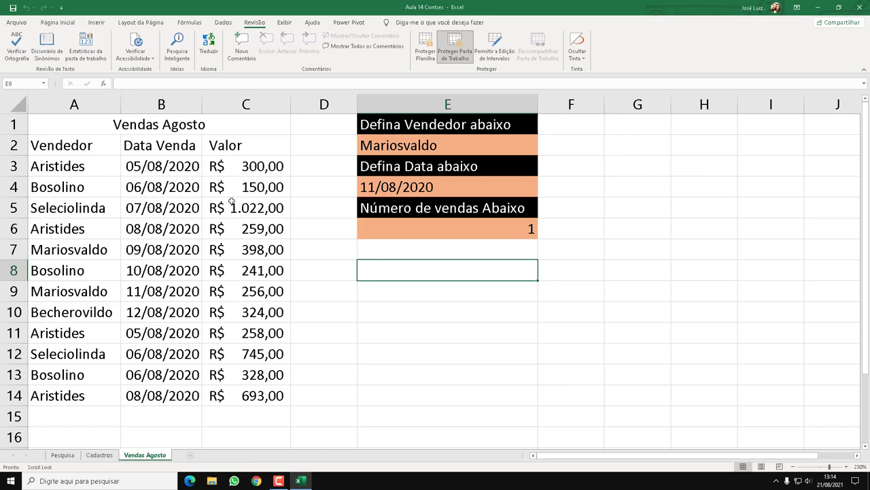
Enter 400 in cell C3, then start unprotecting the workbook with its password
{"action": "left_click", "coordinate": [272, 168]}
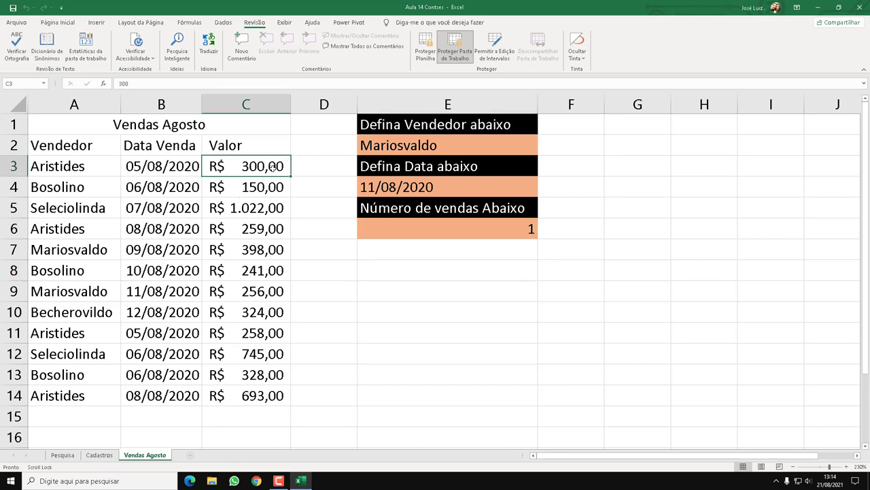
{"action": "type", "text": "400"}
{"action": "key", "text": "Return"}
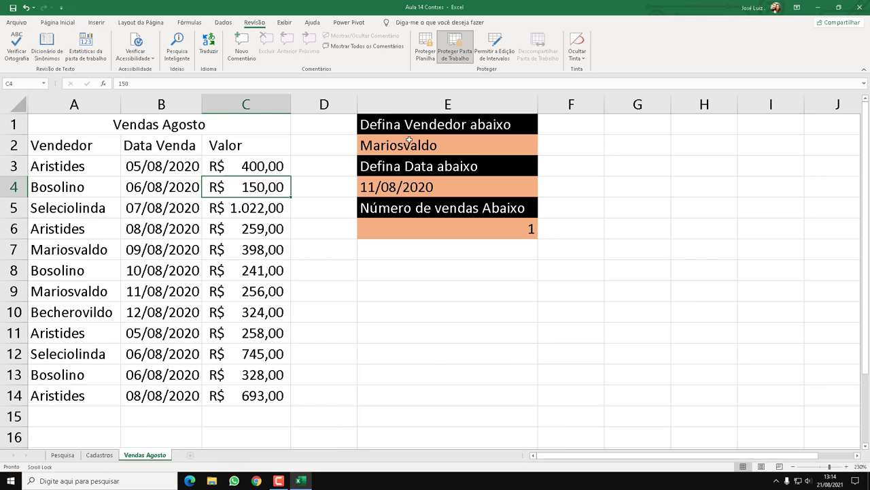
{"action": "left_click", "coordinate": [451, 54]}
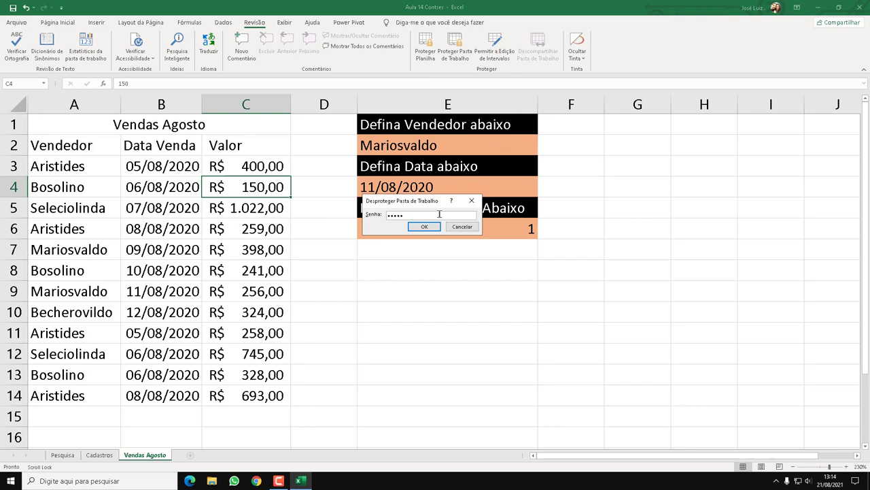
Unprotect the workbook and add three blank sheets, Planilha1 to Planilha3
{"action": "left_click", "coordinate": [416, 228]}
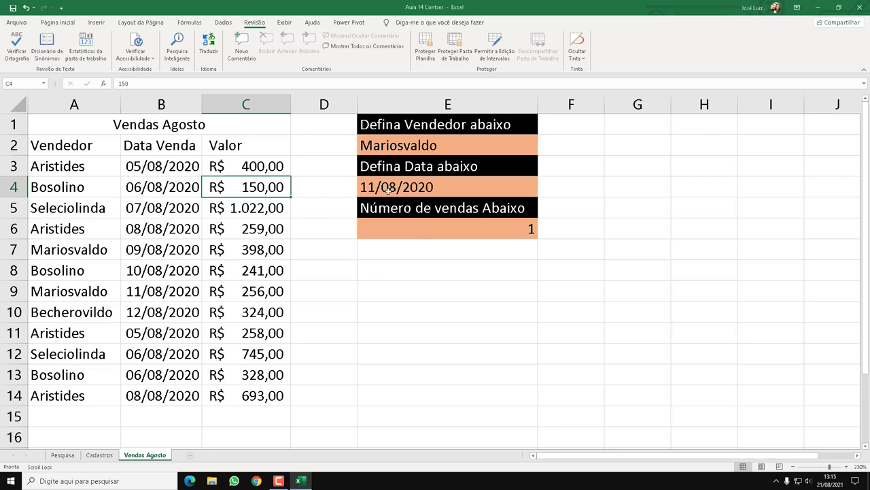
{"action": "left_click", "coordinate": [189, 455]}
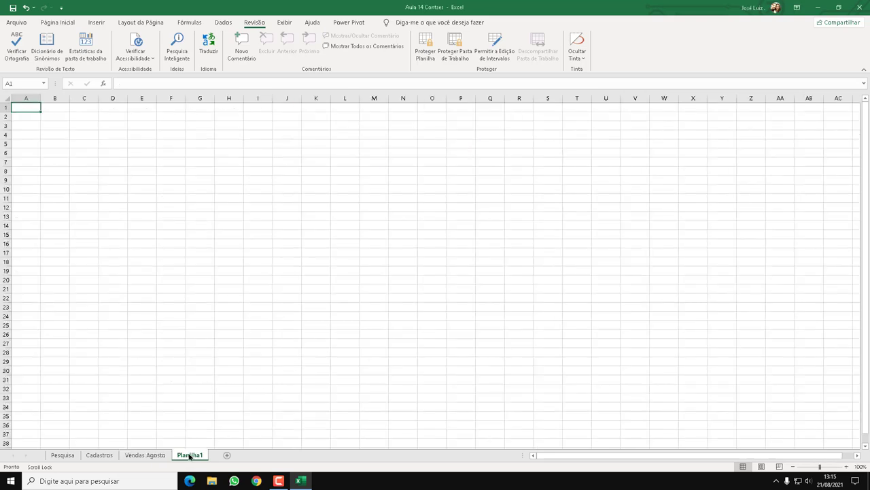
{"action": "left_click", "coordinate": [227, 455]}
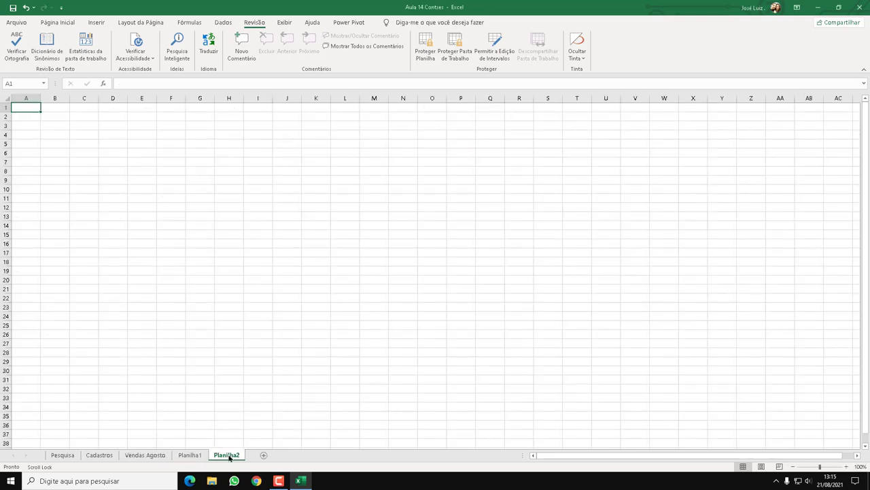
{"action": "left_click", "coordinate": [263, 455]}
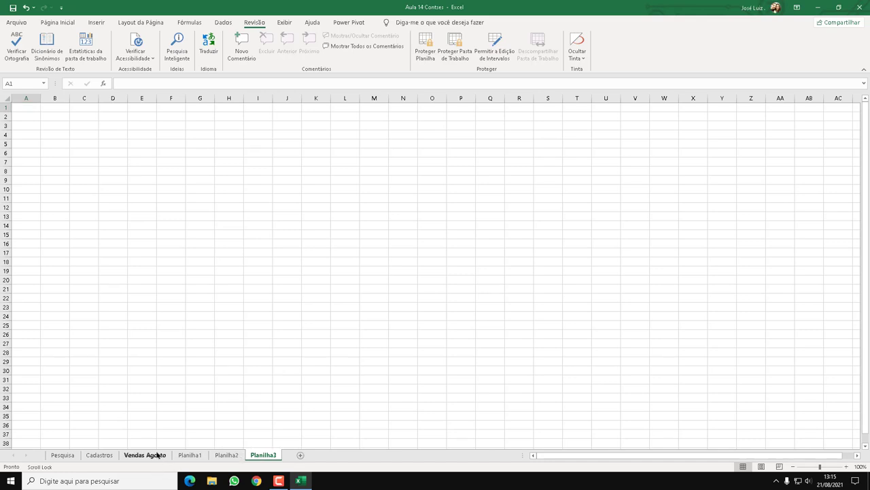
From Vendas Agosto, re-protect the workbook structure with the same confirmed password
{"action": "left_click", "coordinate": [126, 454]}
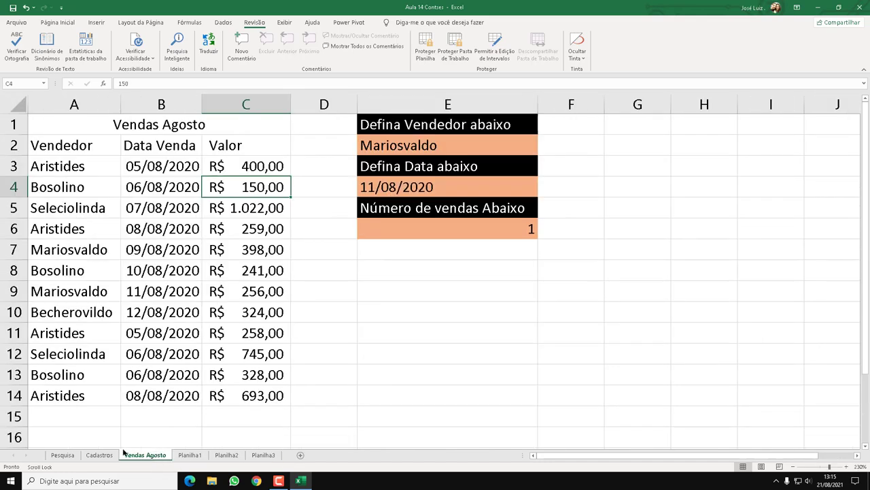
{"action": "left_click", "coordinate": [455, 51]}
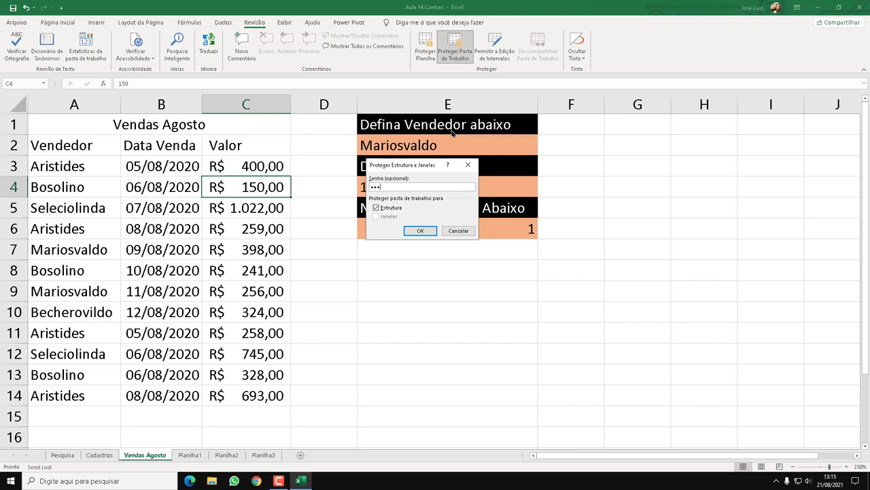
{"action": "left_click", "coordinate": [421, 232]}
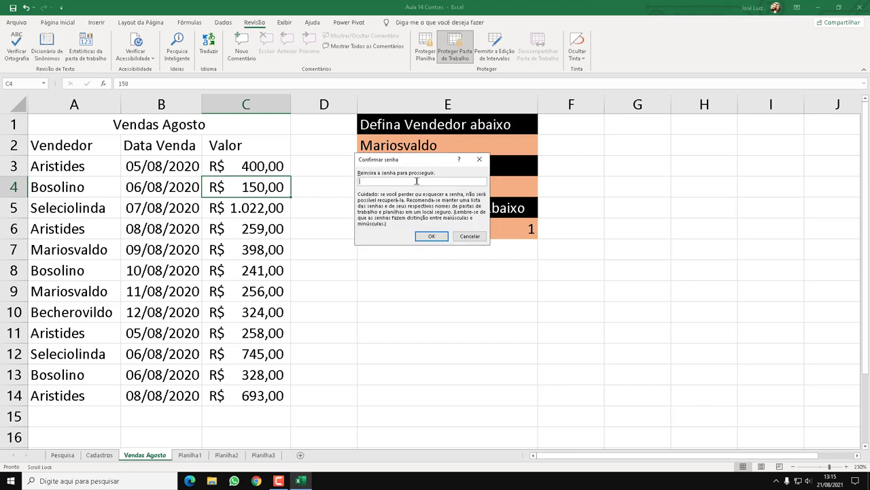
{"action": "left_click", "coordinate": [431, 236]}
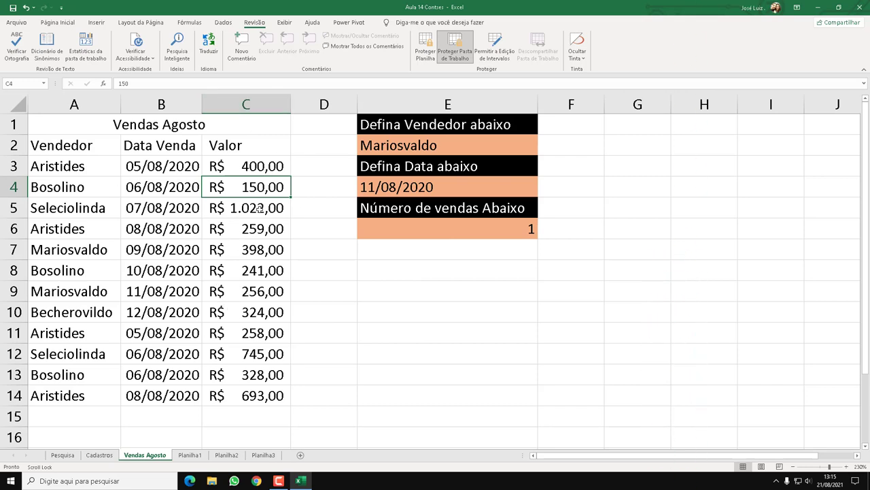
{"action": "left_click", "coordinate": [326, 292]}
{"action": "left_click", "coordinate": [249, 251]}
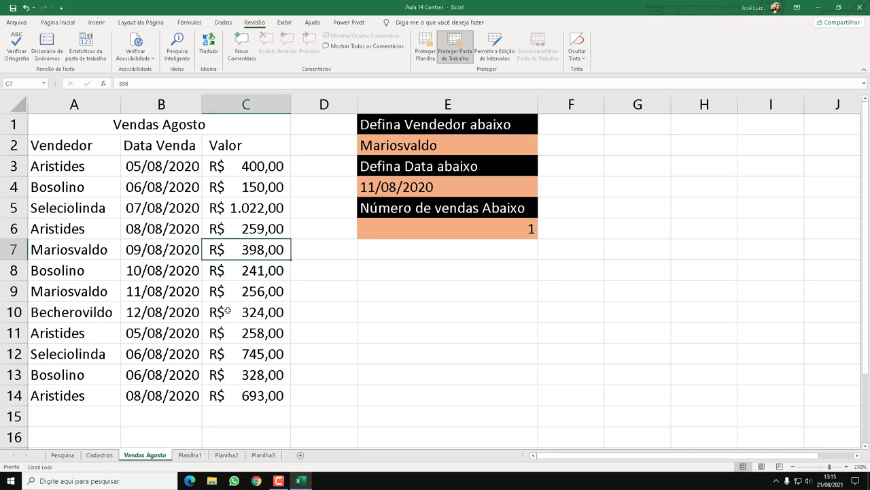
{"action": "left_click", "coordinate": [374, 332]}
{"action": "left_click", "coordinate": [250, 291]}
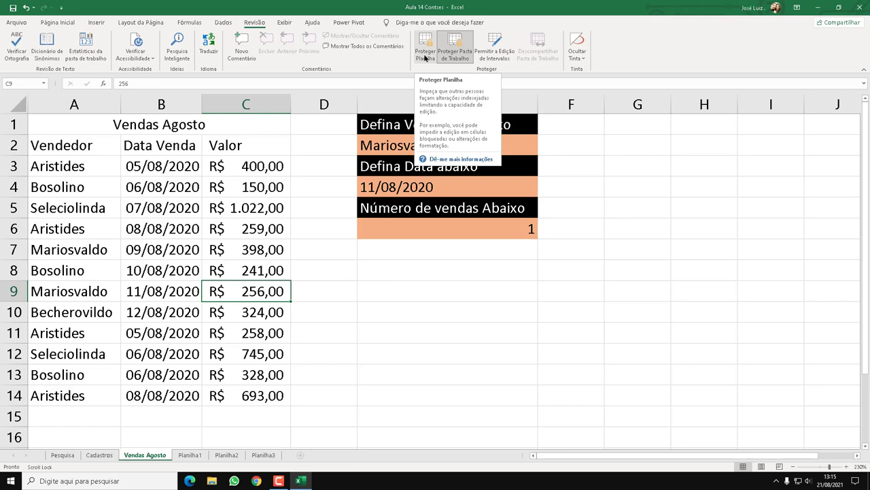
{"action": "left_click", "coordinate": [261, 174]}
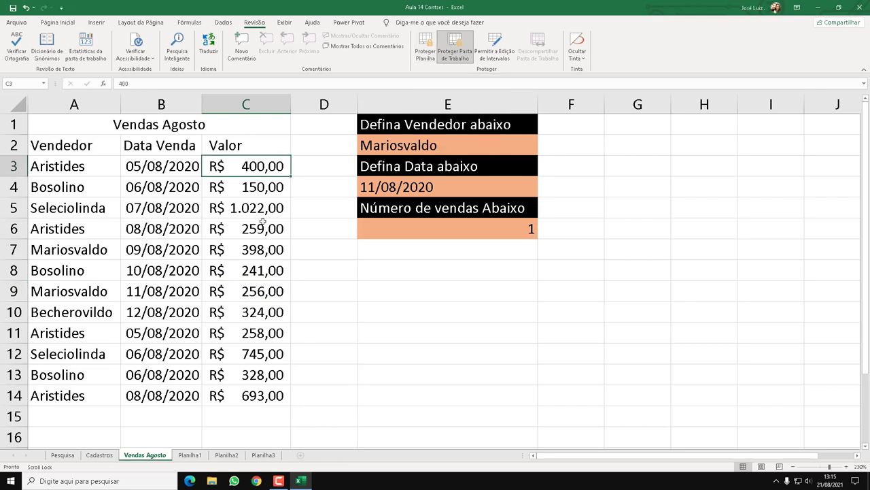
{"action": "left_click_drag", "start_coordinate": [175, 173], "coordinate": [158, 392]}
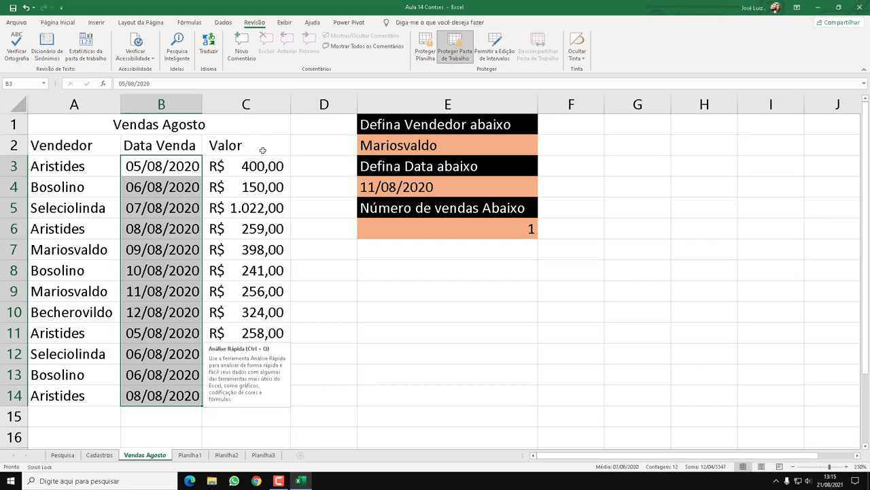
Protect the Vendas Agosto sheet with a confirmed password, allowing Formatar células
{"action": "left_click", "coordinate": [424, 55]}
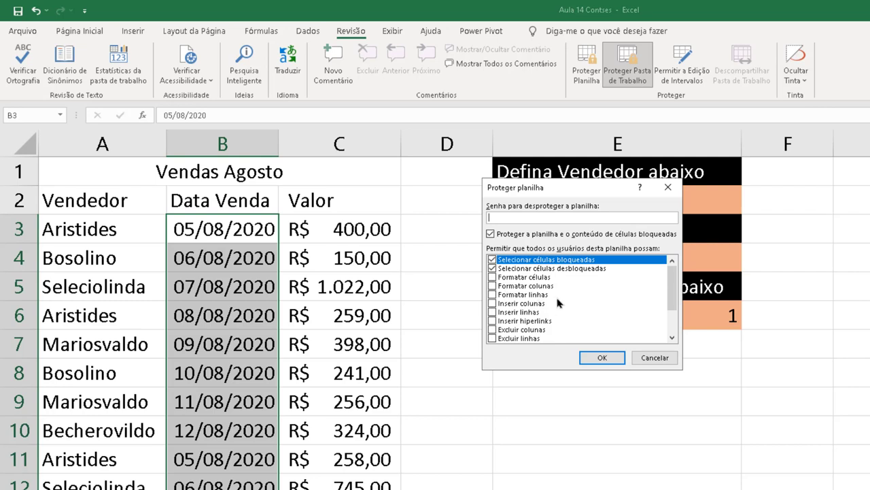
{"action": "left_click", "coordinate": [498, 277]}
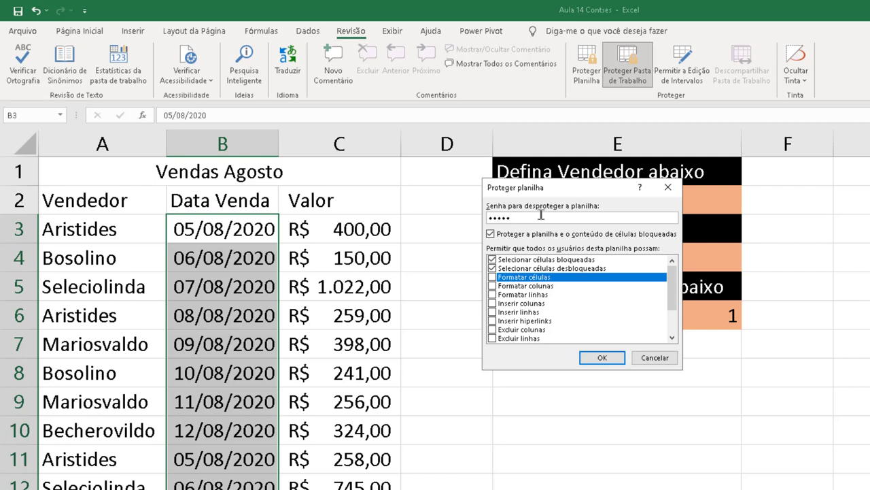
{"action": "left_click", "coordinate": [499, 278]}
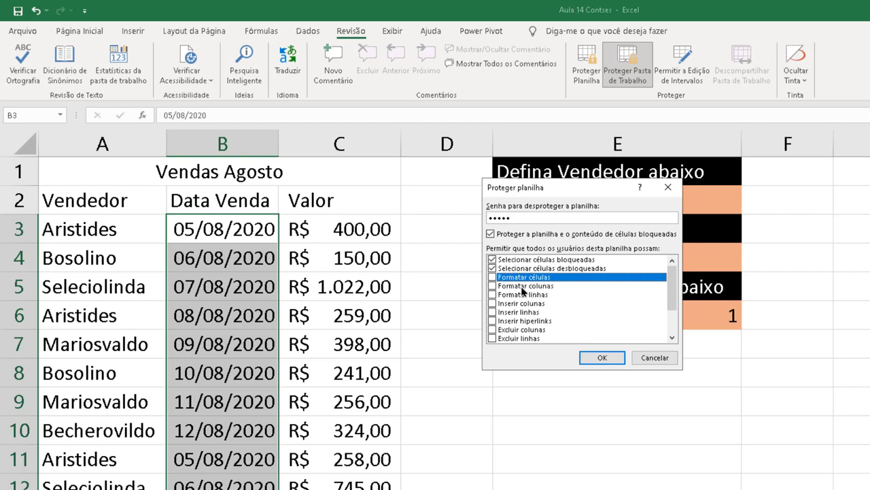
{"action": "scroll", "coordinate": [603, 318], "scroll_direction": "down", "scroll_amount": 1}
{"action": "scroll", "coordinate": [604, 318], "scroll_direction": "down", "scroll_amount": 1}
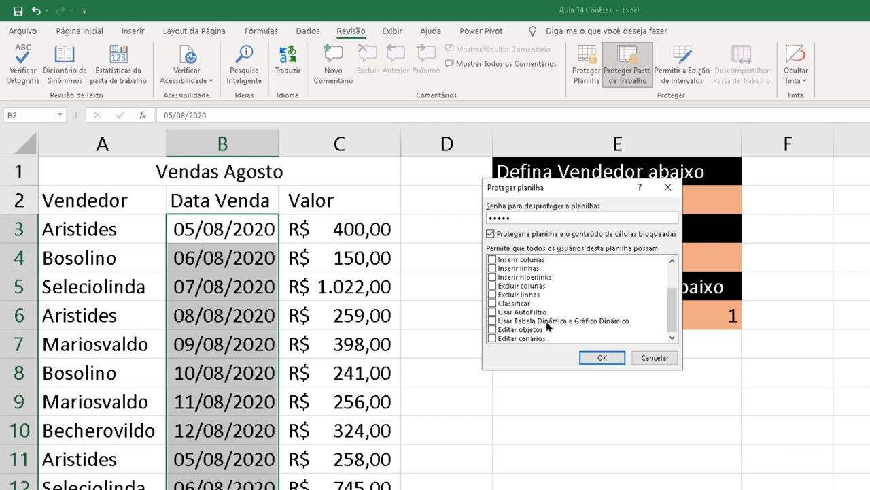
{"action": "scroll", "coordinate": [549, 328], "scroll_direction": "up", "scroll_amount": 2}
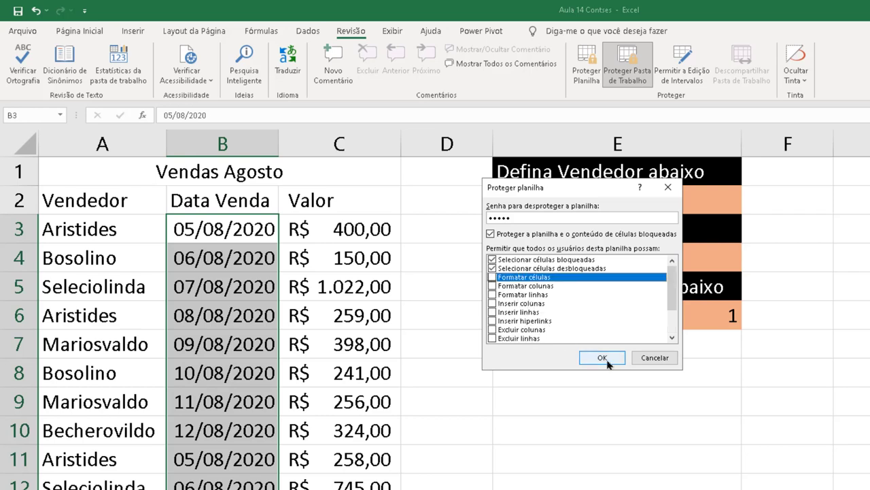
{"action": "left_click", "coordinate": [602, 358]}
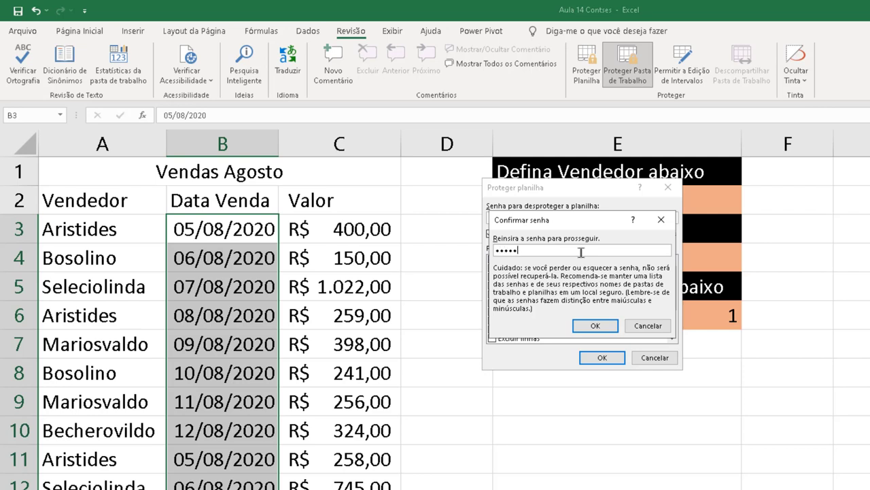
{"action": "left_click", "coordinate": [595, 325]}
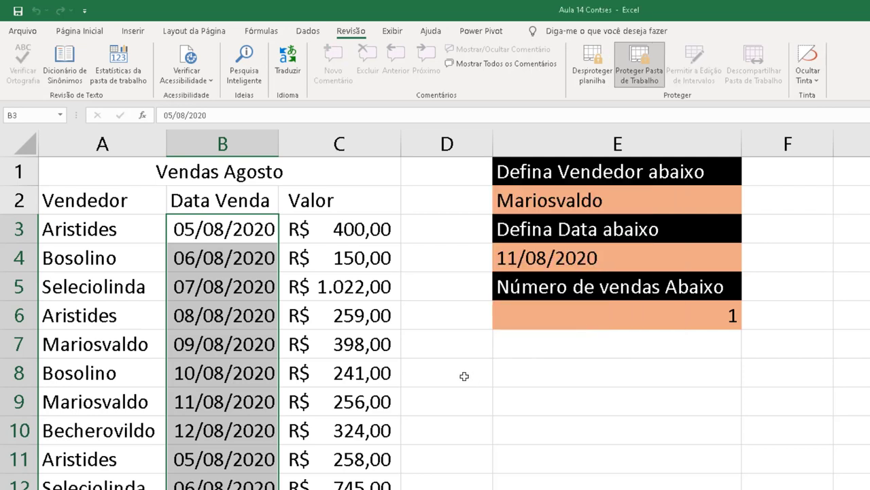
{"action": "left_click", "coordinate": [251, 300]}
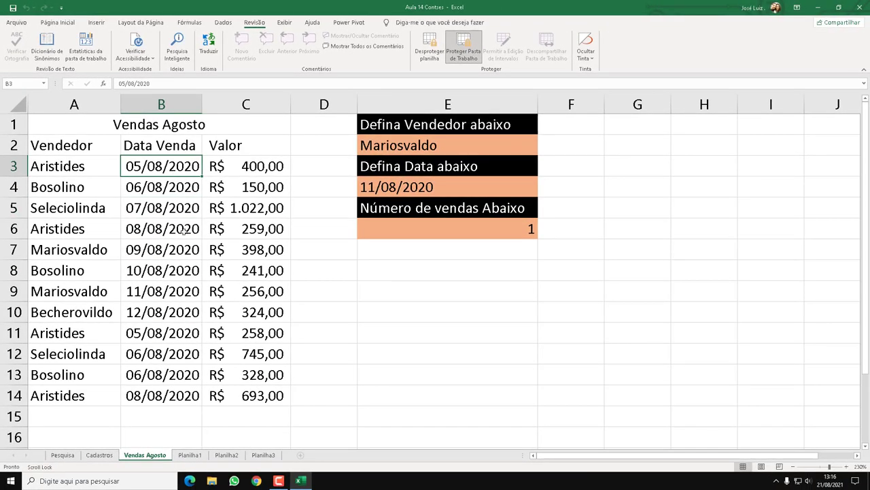
{"action": "left_click", "coordinate": [184, 231]}
{"action": "left_click", "coordinate": [247, 231]}
{"action": "left_click", "coordinate": [182, 201]}
{"action": "left_click", "coordinate": [179, 166]}
{"action": "double_click", "coordinate": [178, 166]}
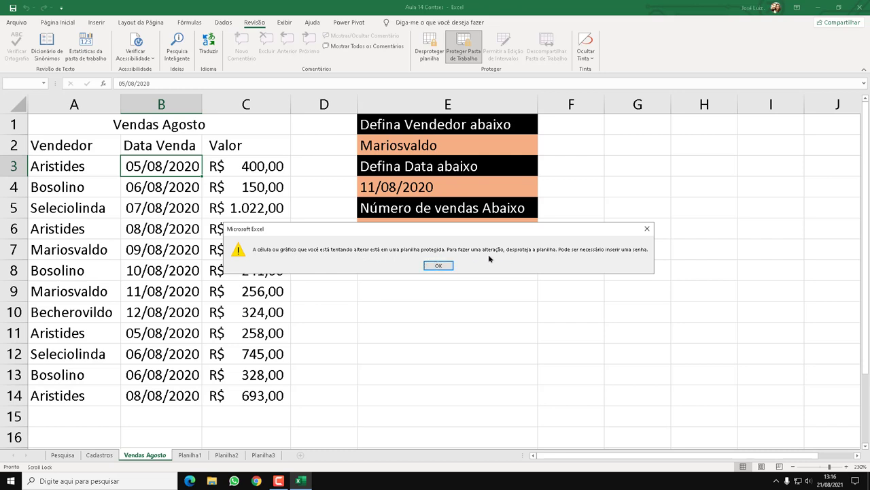
{"action": "left_click", "coordinate": [445, 265]}
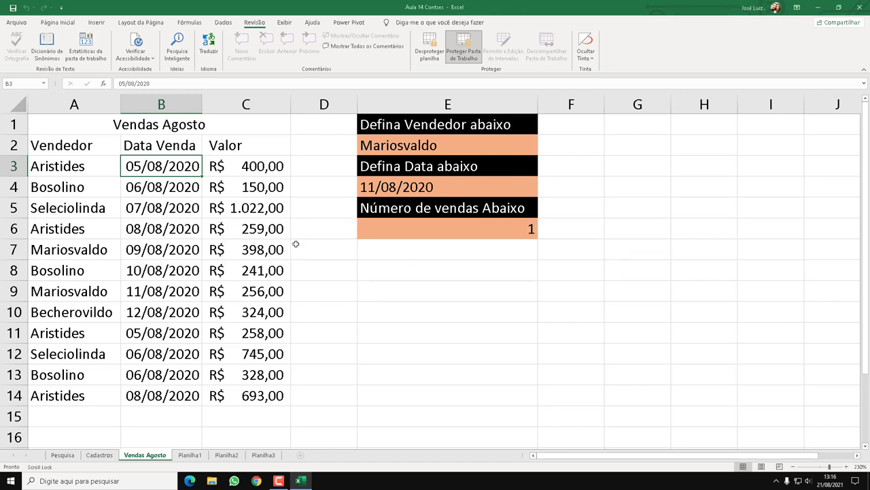
{"action": "left_click", "coordinate": [191, 204]}
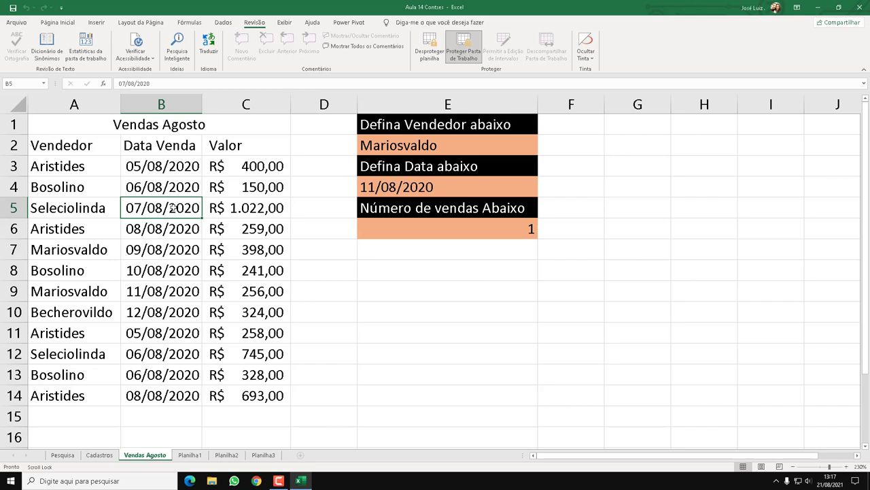
{"action": "left_click", "coordinate": [170, 170]}
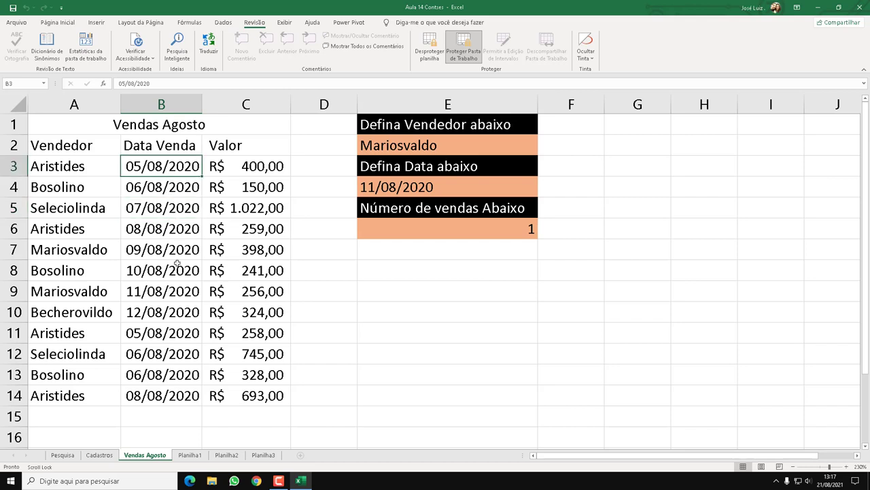
{"action": "left_click", "coordinate": [177, 264]}
{"action": "left_click", "coordinate": [176, 319]}
{"action": "left_click", "coordinate": [175, 345]}
{"action": "left_click", "coordinate": [171, 369]}
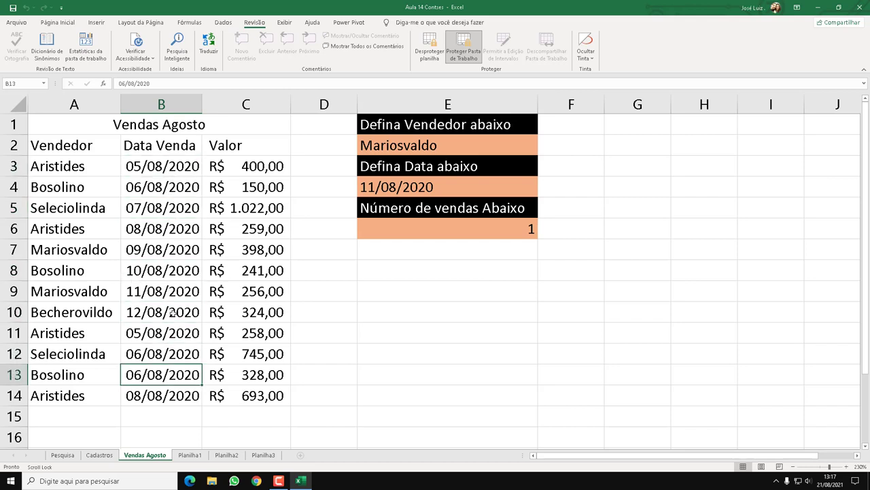
{"action": "left_click", "coordinate": [175, 289]}
{"action": "left_click_drag", "start_coordinate": [183, 166], "coordinate": [189, 401]}
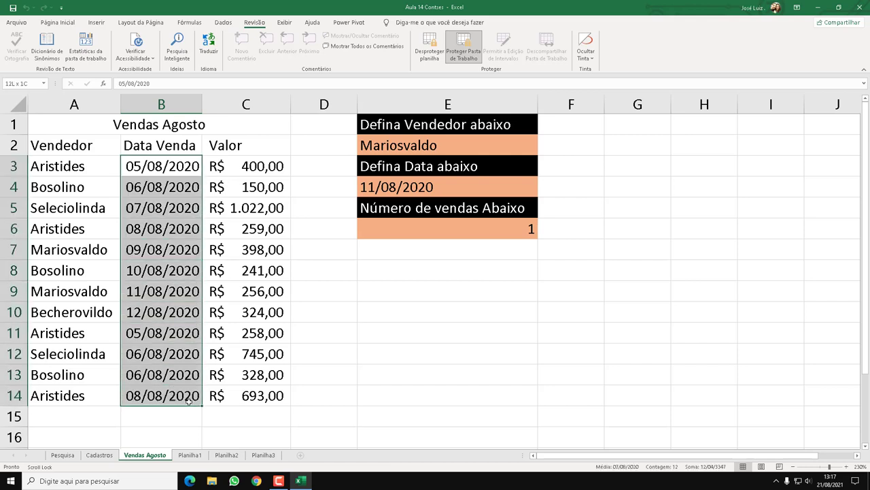
{"action": "left_click", "coordinate": [248, 167]}
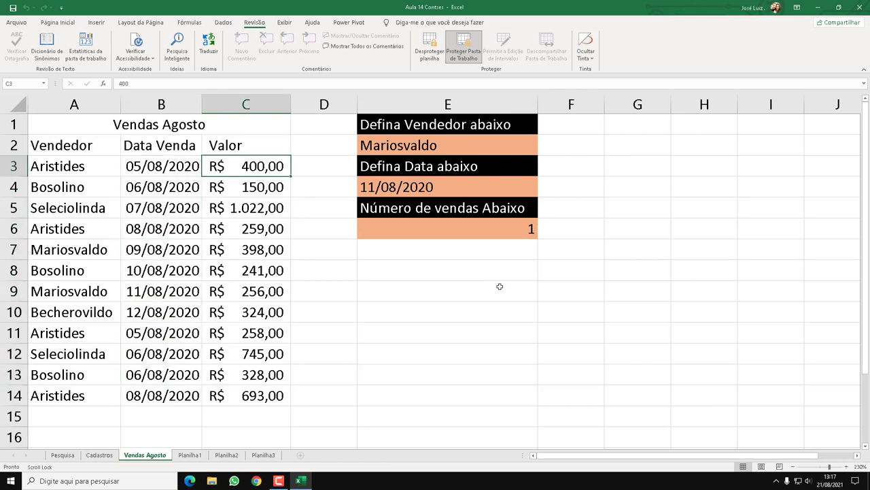
{"action": "key", "text": "Delete"}
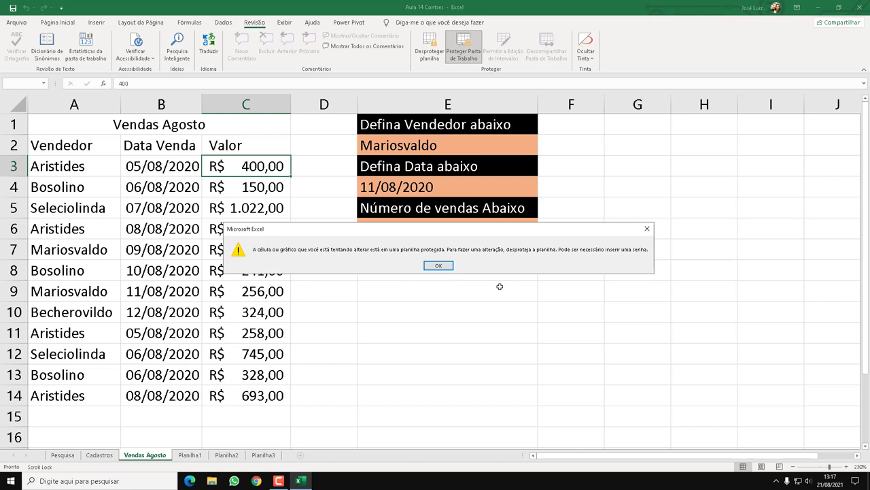
{"action": "left_click", "coordinate": [439, 265]}
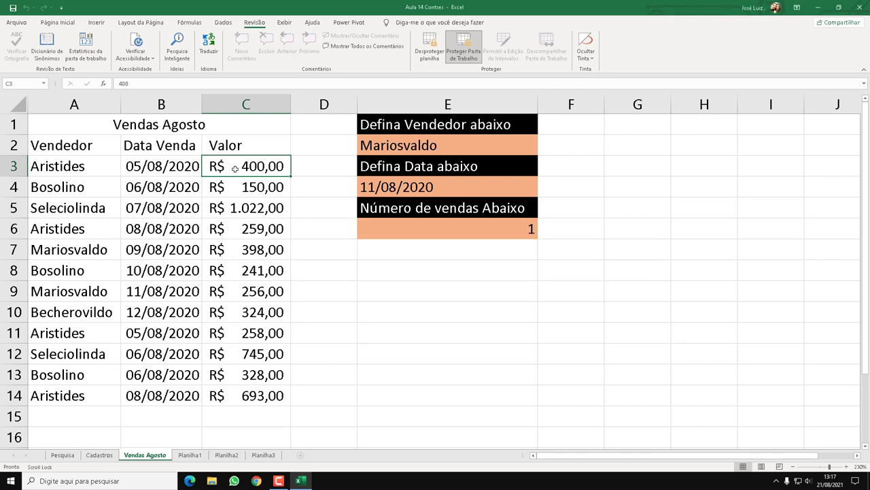
{"action": "left_click_drag", "start_coordinate": [178, 164], "coordinate": [182, 396]}
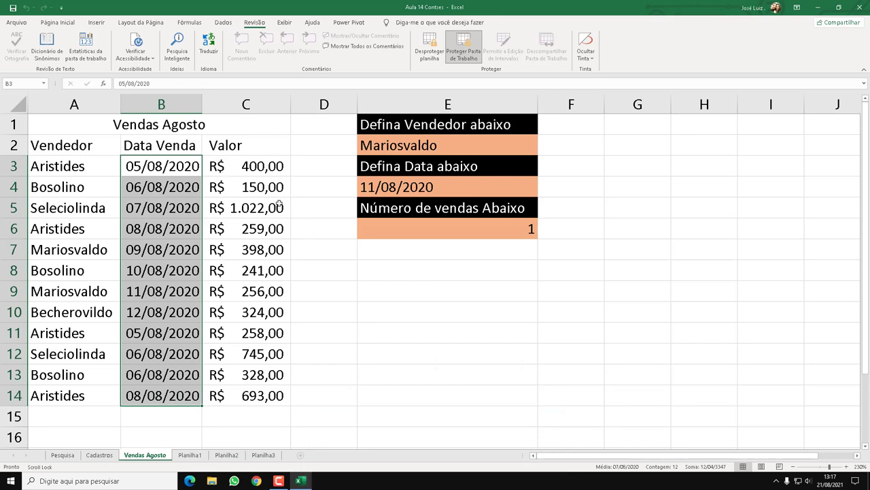
{"action": "left_click", "coordinate": [178, 172]}
{"action": "key", "text": "Down"}
{"action": "key", "text": "Down"}
{"action": "key", "text": "Down"}
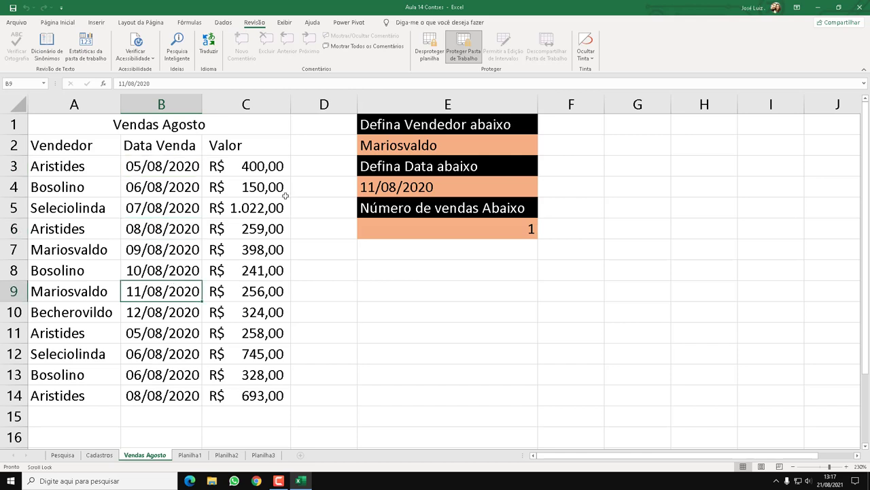
Unprotect the Vendas Agosto sheet using its password
{"action": "left_click", "coordinate": [431, 58]}
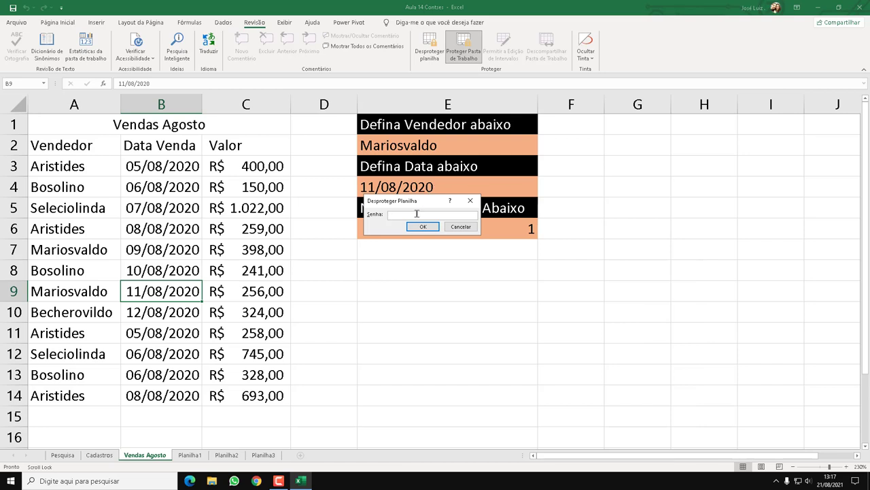
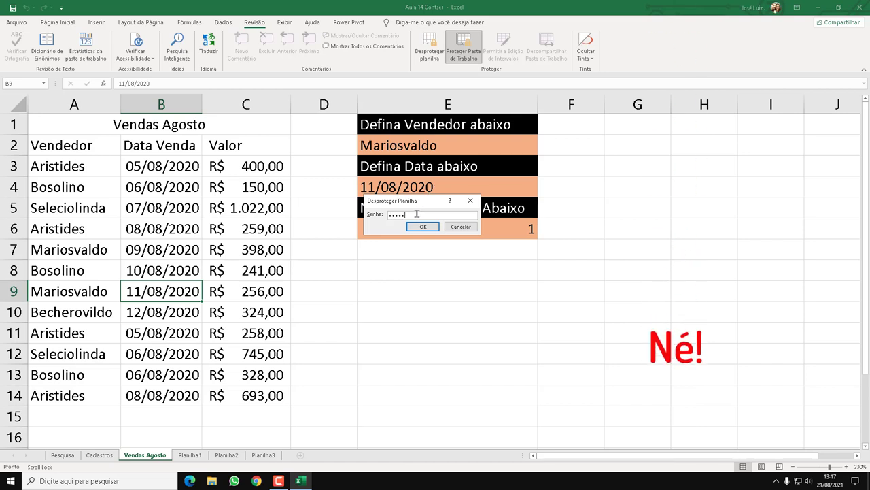
{"action": "left_click", "coordinate": [436, 228]}
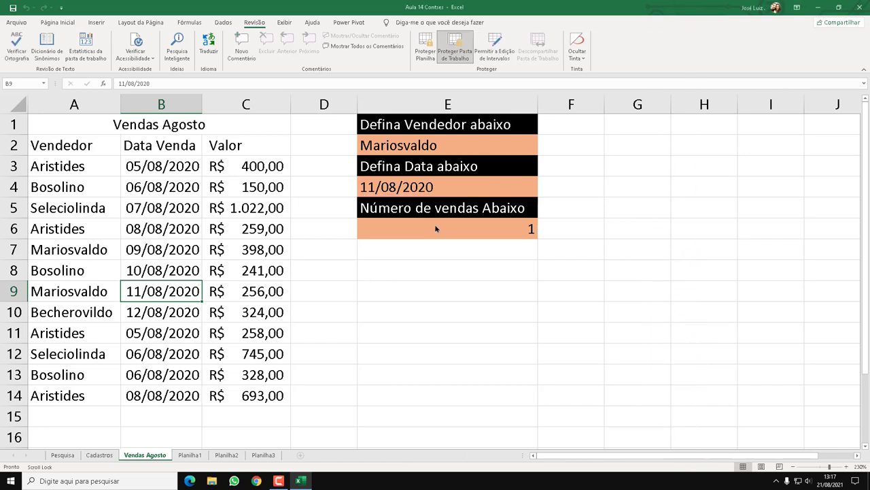
Change the Valor in cell C3 to 500
{"action": "left_click", "coordinate": [253, 291]}
{"action": "left_click", "coordinate": [246, 166]}
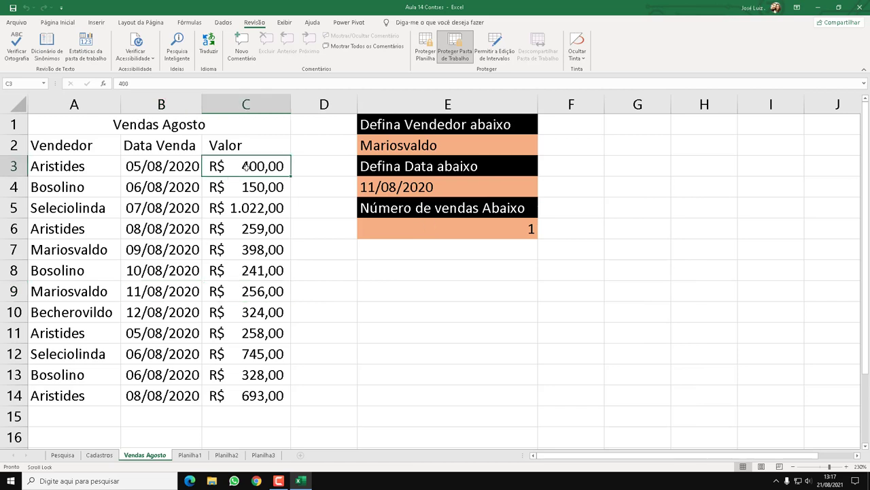
{"action": "type", "text": "500"}
{"action": "key", "text": "Return"}
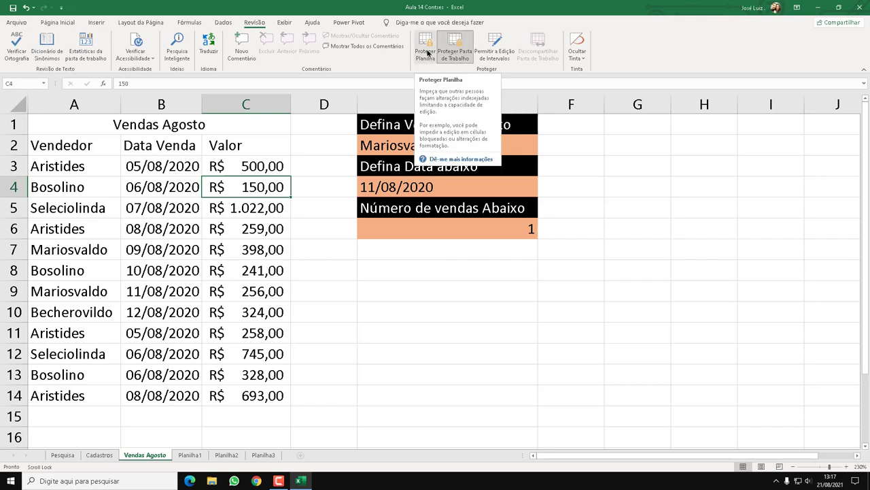
Re-protect Vendas Agosto with a confirmed password permitting Formatar células, then right-click cell B3
{"action": "left_click", "coordinate": [427, 53]}
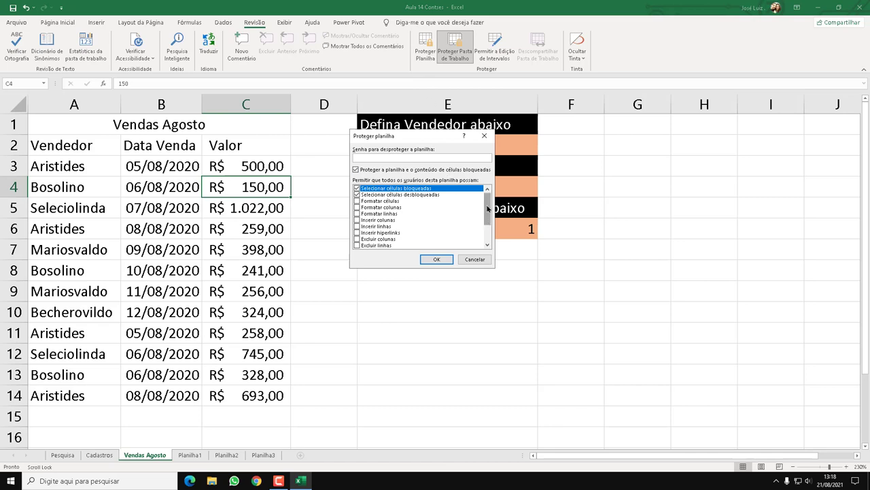
{"action": "left_click_drag", "start_coordinate": [487, 209], "coordinate": [491, 232]}
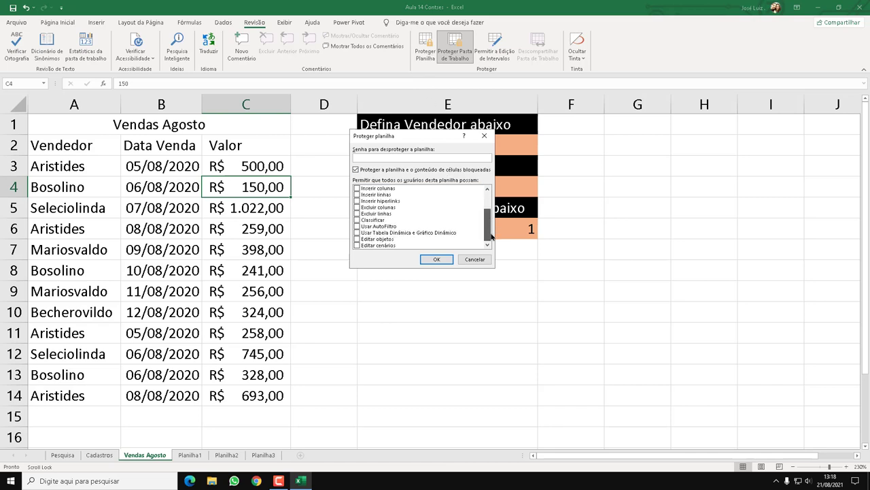
{"action": "left_click_drag", "start_coordinate": [489, 224], "coordinate": [490, 204]}
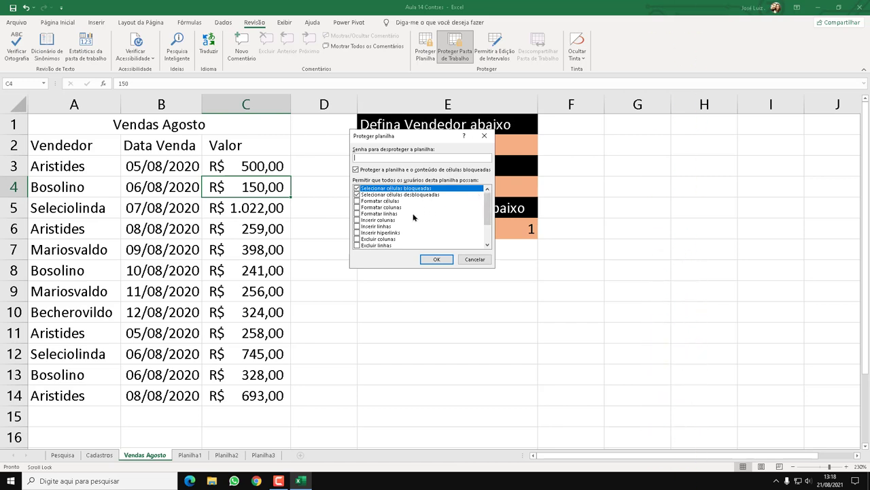
{"action": "scroll", "coordinate": [456, 229], "scroll_direction": "down", "scroll_amount": 2}
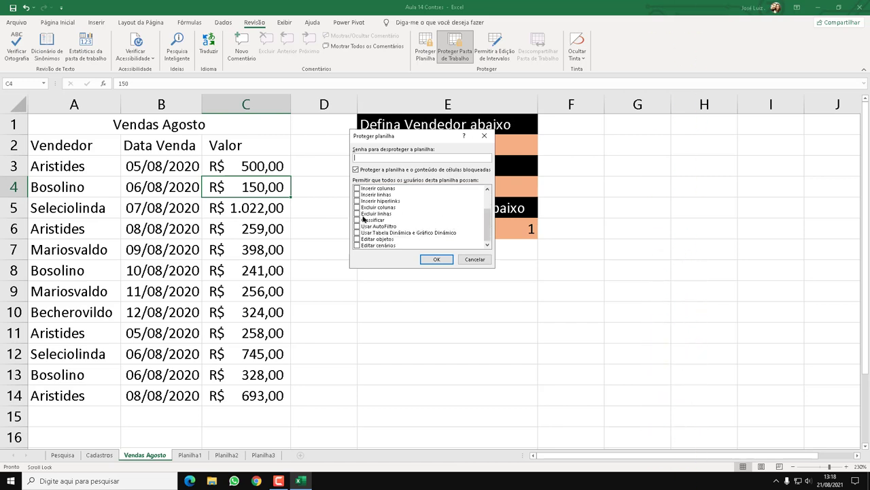
{"action": "scroll", "coordinate": [409, 208], "scroll_direction": "up", "scroll_amount": 2}
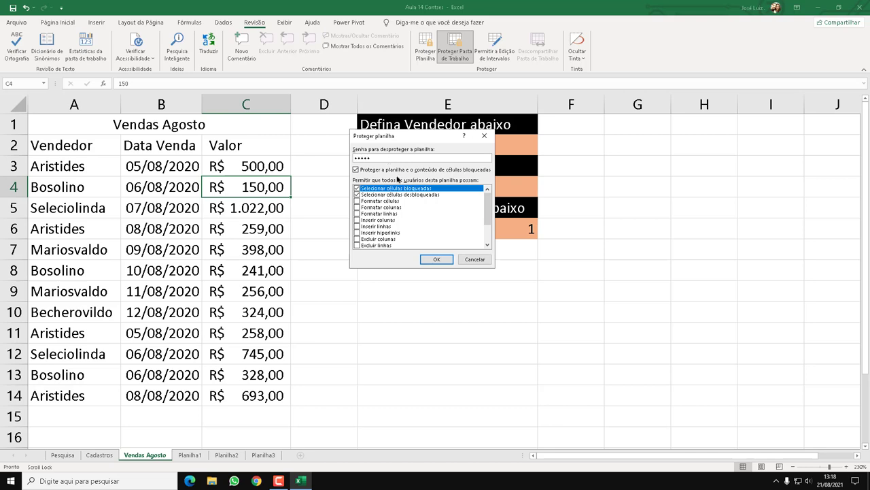
{"action": "left_click", "coordinate": [357, 200]}
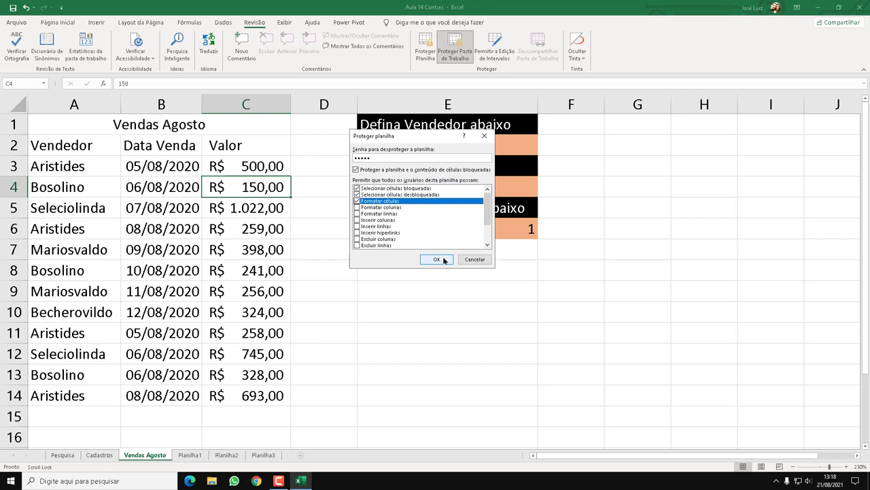
{"action": "left_click", "coordinate": [443, 260]}
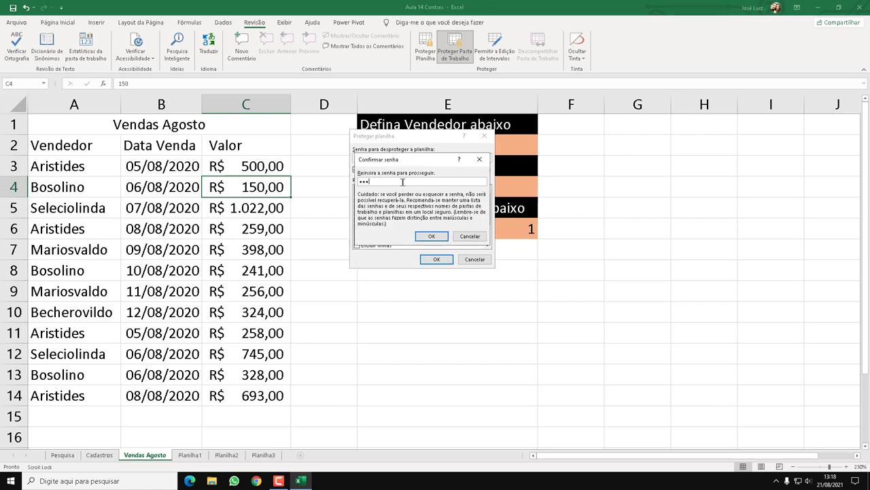
{"action": "left_click", "coordinate": [434, 235]}
{"action": "left_click", "coordinate": [177, 187]}
{"action": "right_click", "coordinate": [175, 172]}
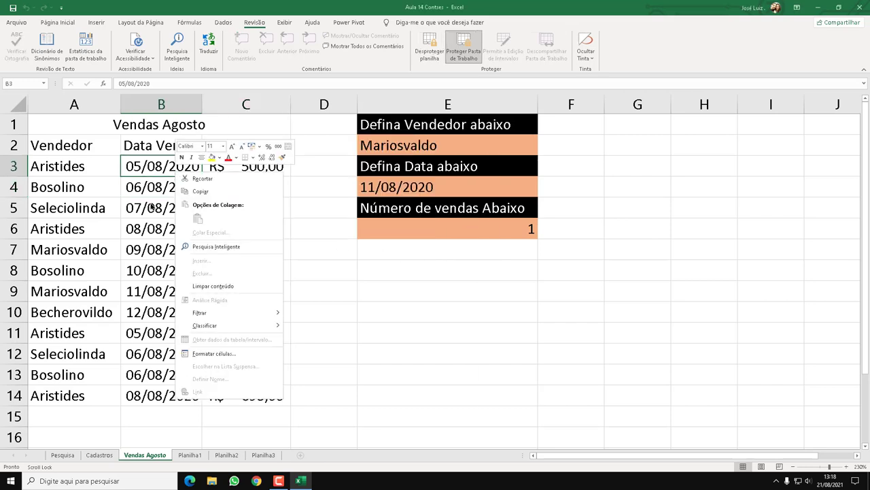
Attempt clearing B3 (blocked), then color C6's R$ 259,00 value blue via Formatar células
{"action": "left_click", "coordinate": [214, 286]}
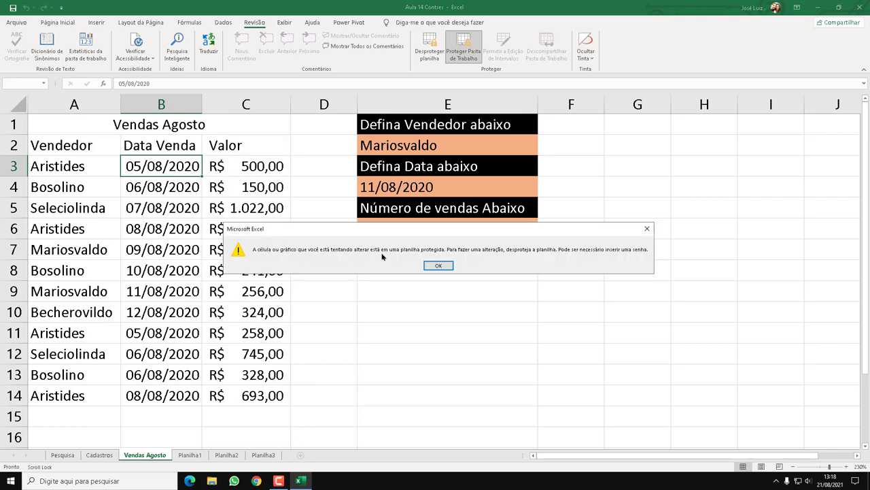
{"action": "left_click", "coordinate": [438, 265]}
{"action": "right_click", "coordinate": [264, 228]}
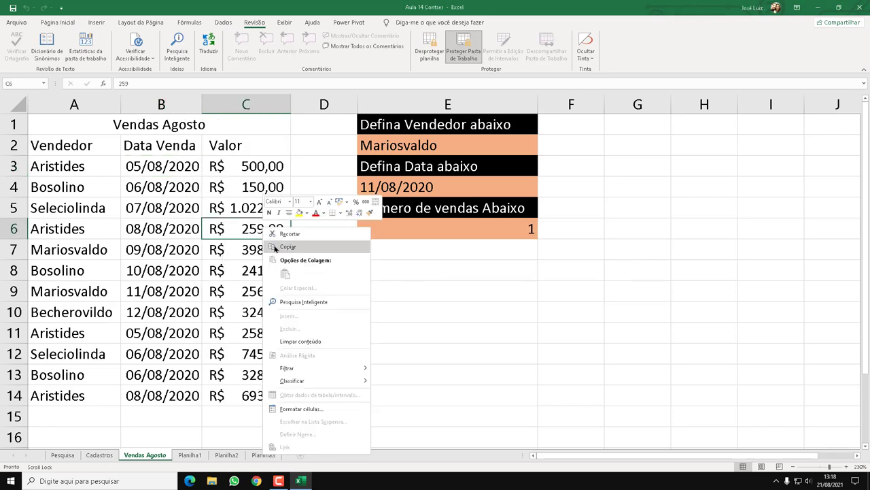
{"action": "left_click", "coordinate": [299, 409]}
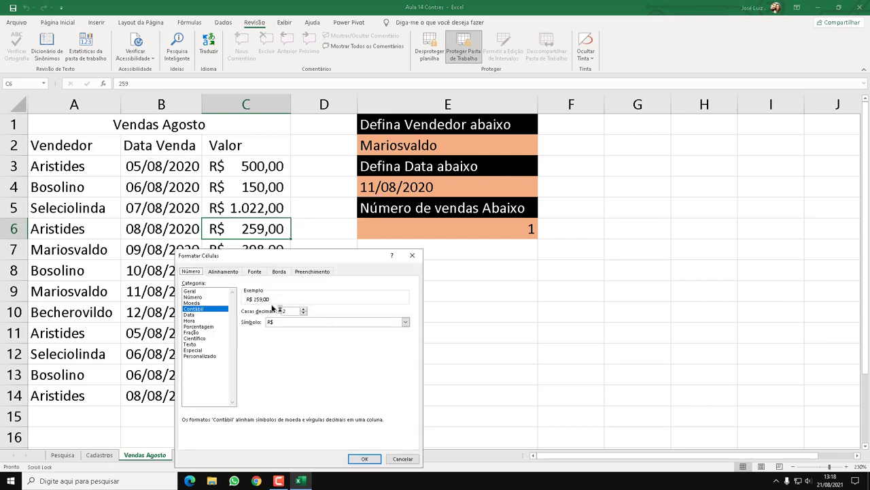
{"action": "left_click", "coordinate": [223, 271]}
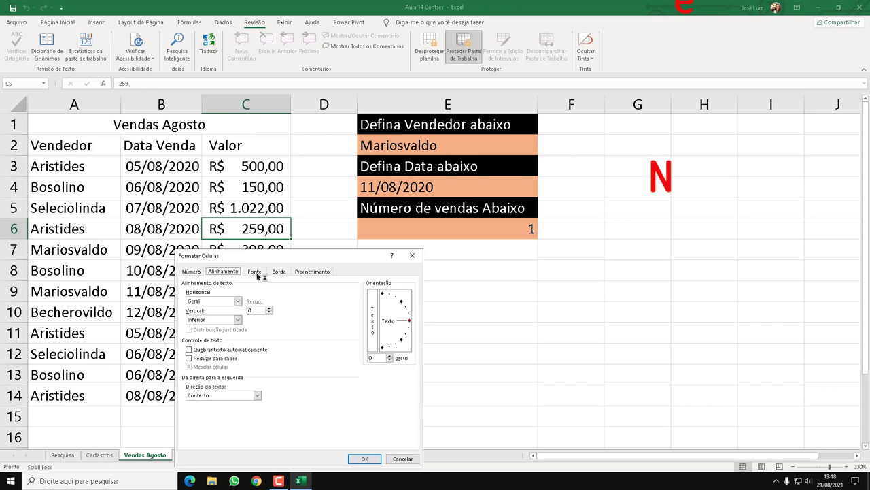
{"action": "left_click", "coordinate": [255, 272]}
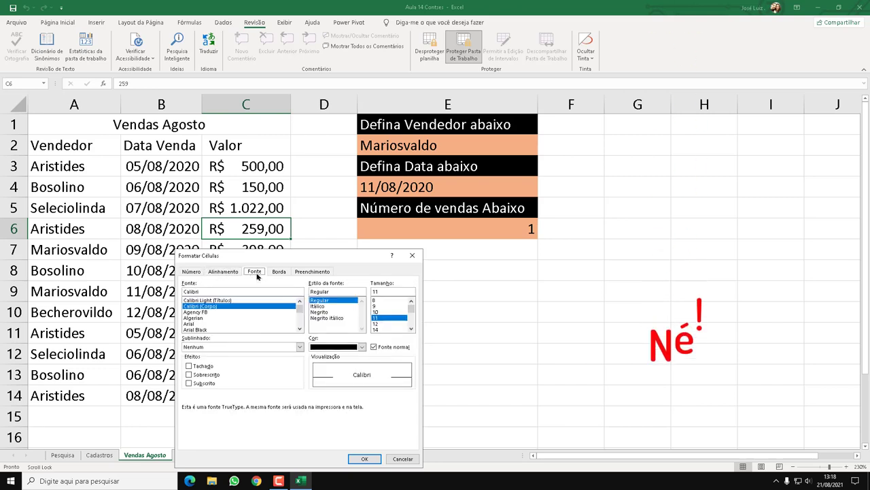
{"action": "left_click", "coordinate": [361, 346]}
{"action": "left_click", "coordinate": [343, 384]}
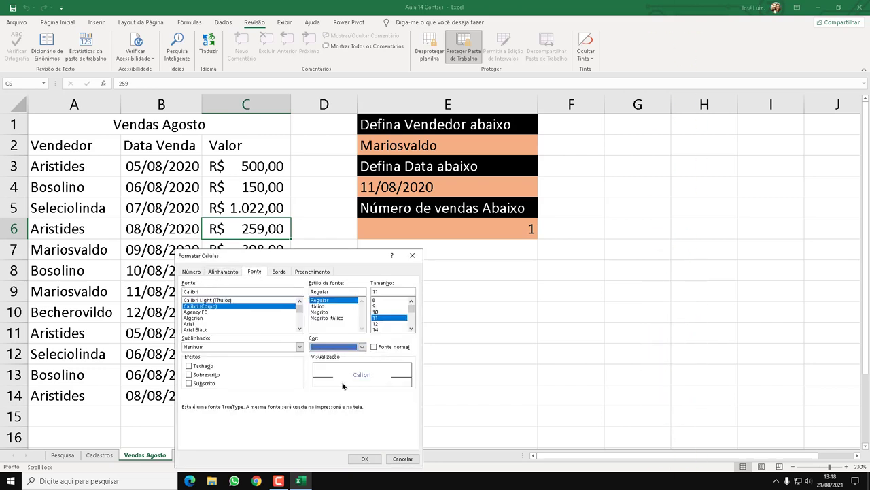
{"action": "left_click", "coordinate": [367, 458]}
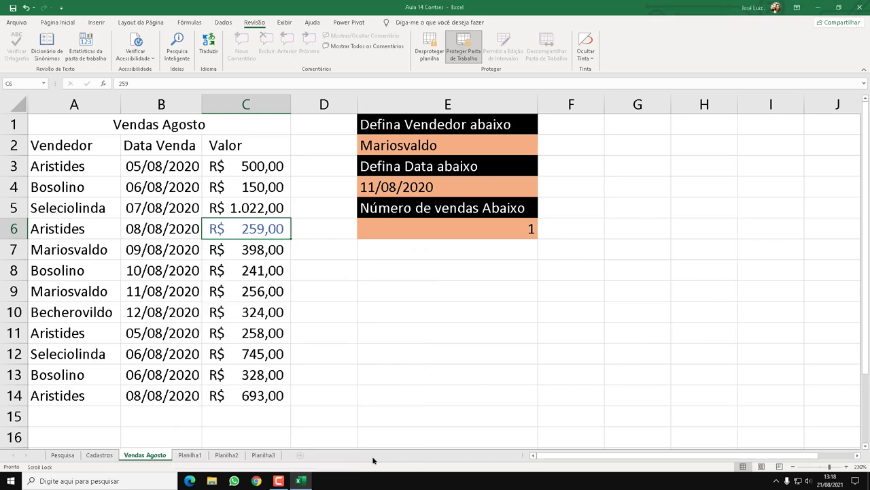
Inspect the Valor cells, keeping font size 11, then switch to the blank Planilha1 sheet
{"action": "left_click", "coordinate": [264, 257]}
{"action": "left_click", "coordinate": [266, 225]}
{"action": "left_click", "coordinate": [265, 208]}
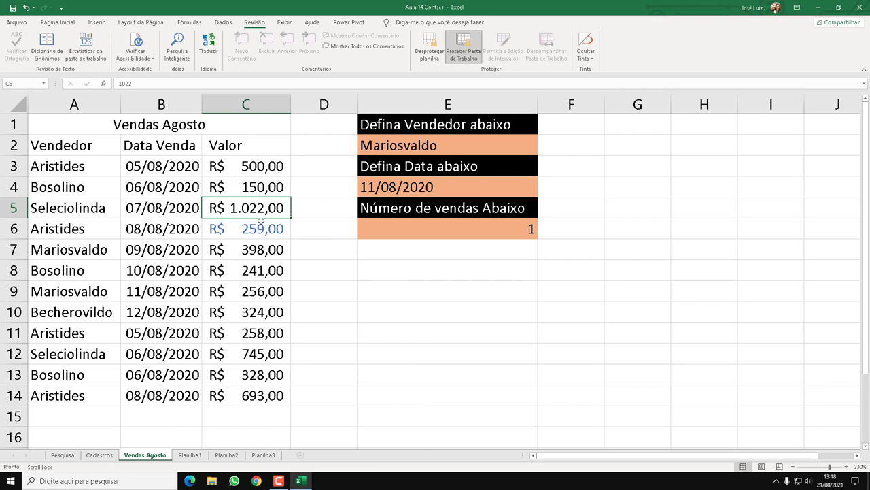
{"action": "left_click", "coordinate": [259, 229]}
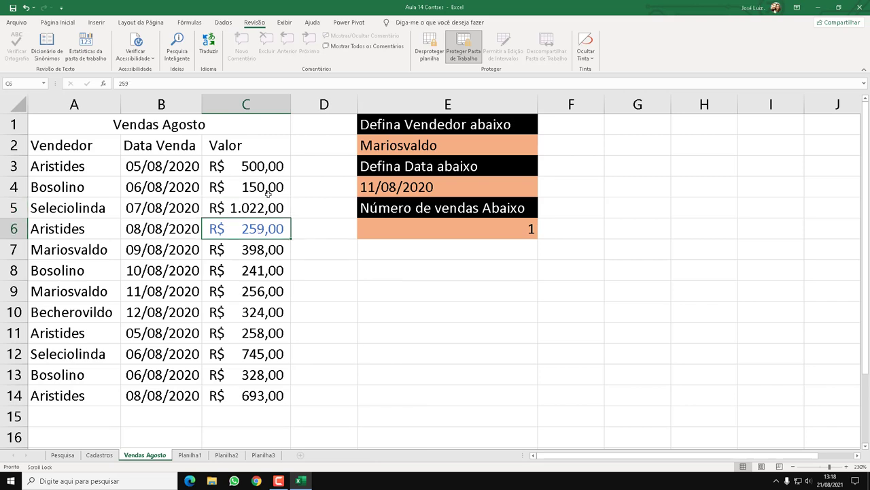
{"action": "left_click", "coordinate": [54, 24]}
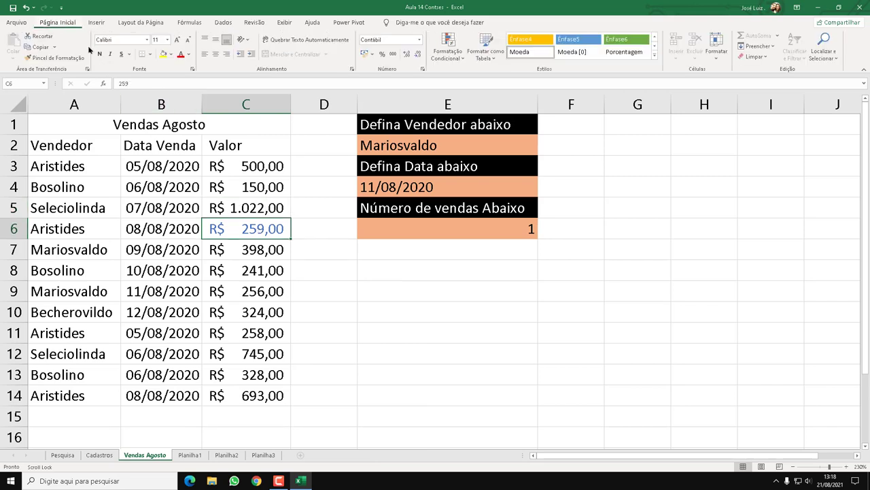
{"action": "left_click", "coordinate": [167, 40]}
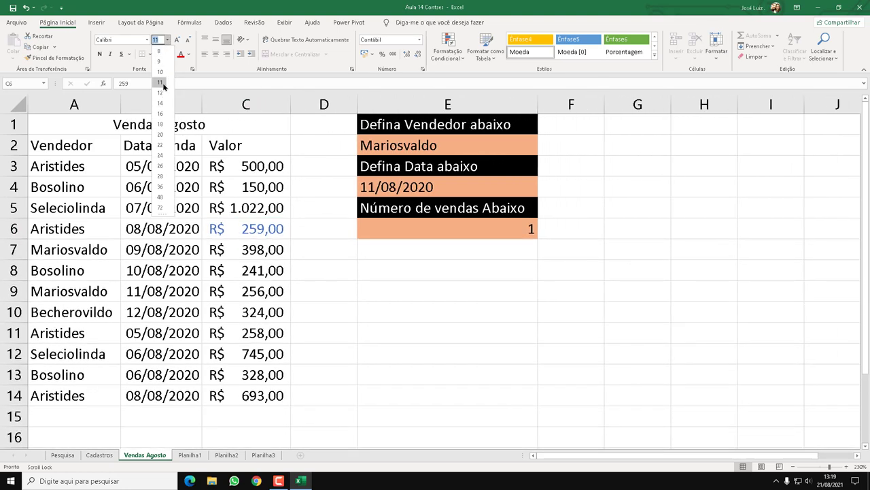
{"action": "left_click", "coordinate": [163, 85]}
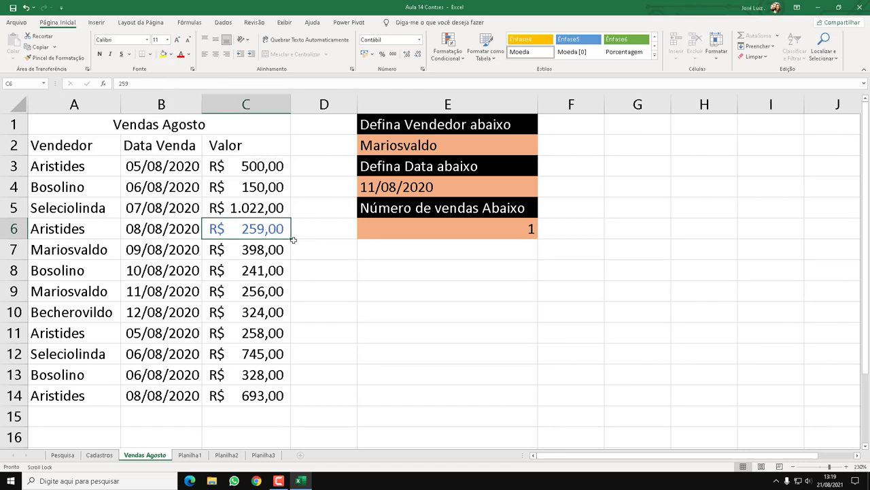
{"action": "left_click", "coordinate": [176, 219]}
{"action": "left_click", "coordinate": [235, 211]}
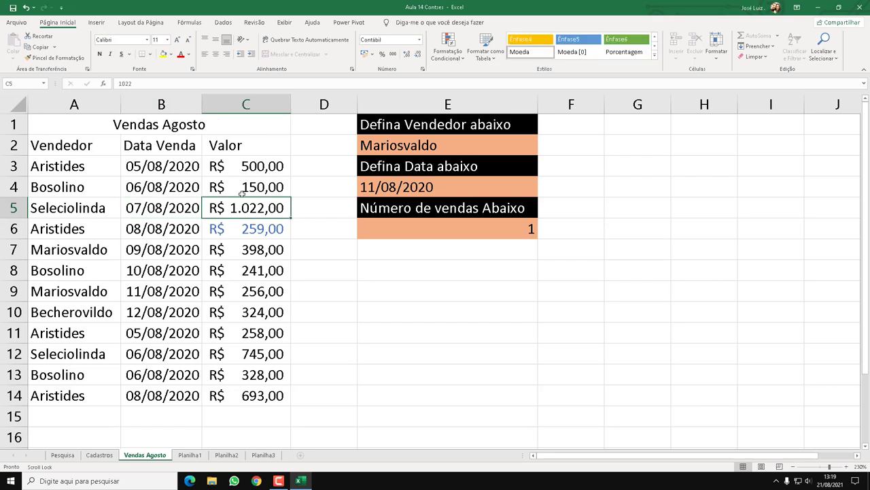
{"action": "left_click", "coordinate": [245, 193]}
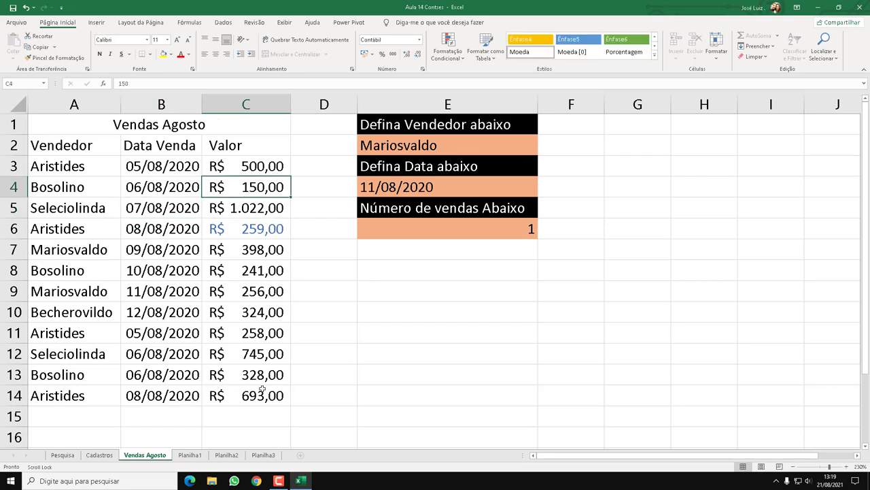
{"action": "left_click", "coordinate": [190, 455]}
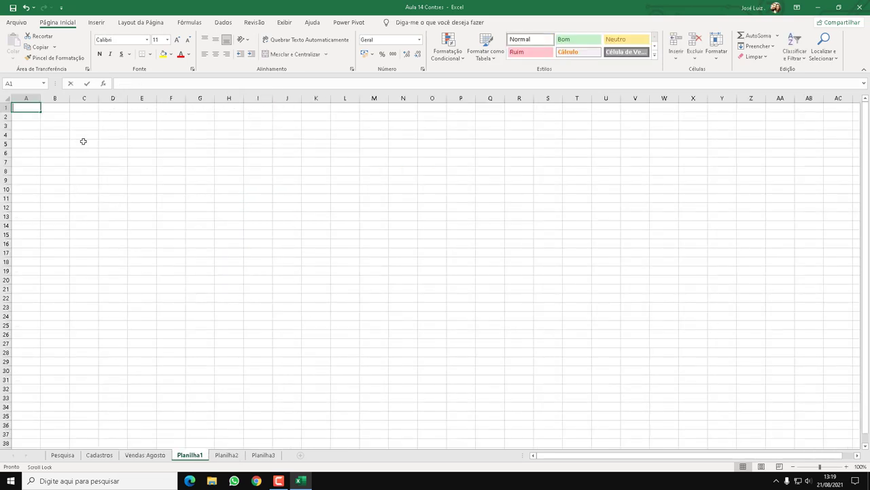
Enter 1111 in cell A1 and return to the Vendas Agosto sheet
{"action": "type", "text": "1111"}
{"action": "key", "text": "Return"}
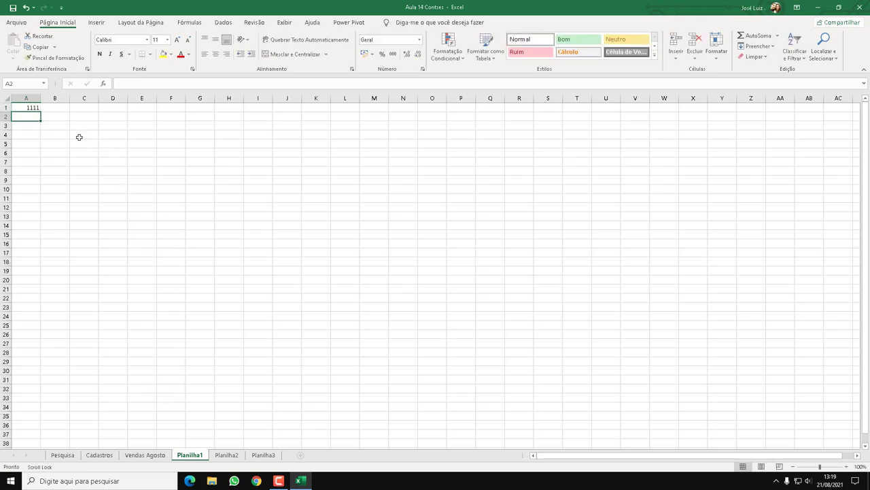
{"action": "left_click", "coordinate": [163, 455]}
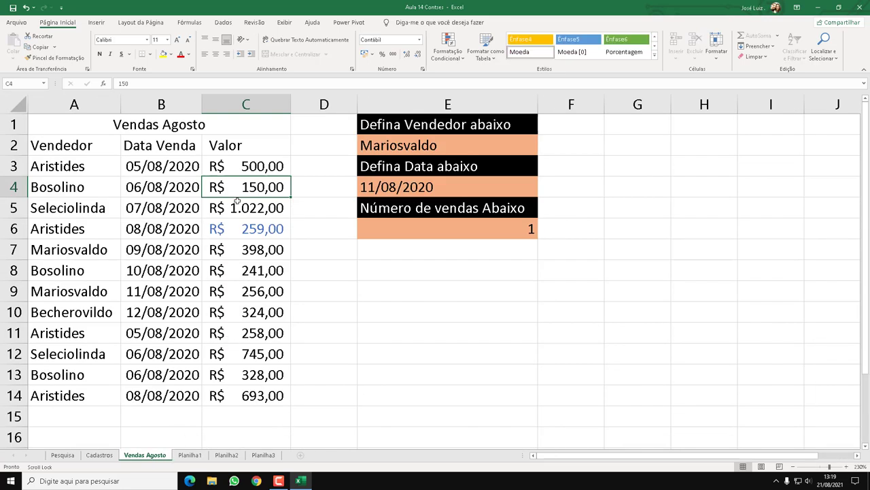
On Cadastros, fix cell B2 so it reads Aristides, removing the accidental trailing 2
{"action": "left_click", "coordinate": [100, 455]}
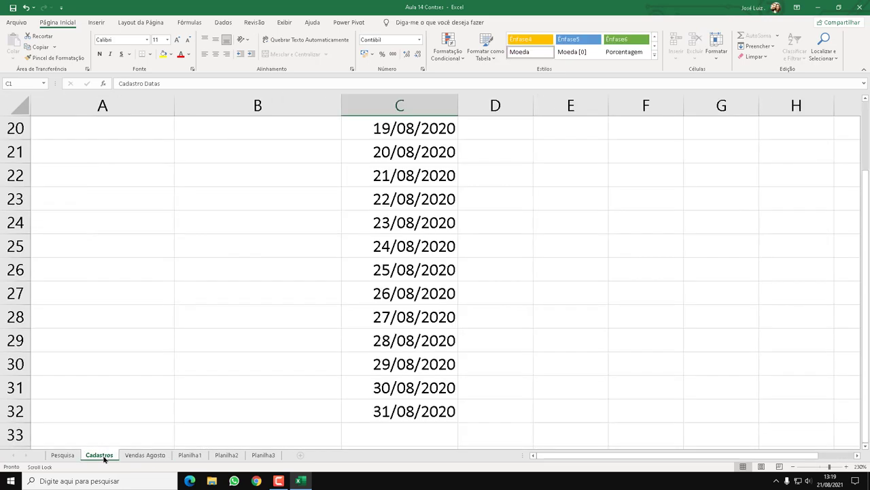
{"action": "scroll", "coordinate": [407, 166], "scroll_direction": "up", "scroll_amount": 3}
{"action": "scroll", "coordinate": [412, 139], "scroll_direction": "up", "scroll_amount": 2}
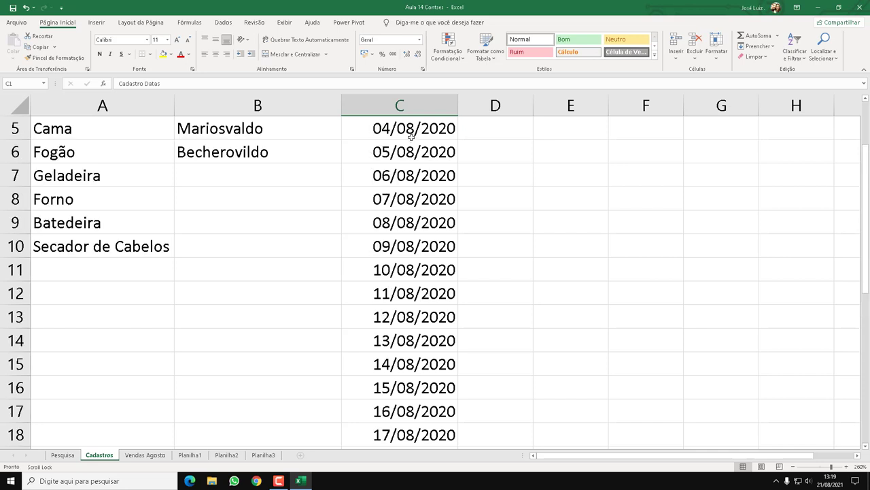
{"action": "scroll", "coordinate": [355, 154], "scroll_direction": "up", "scroll_amount": 2}
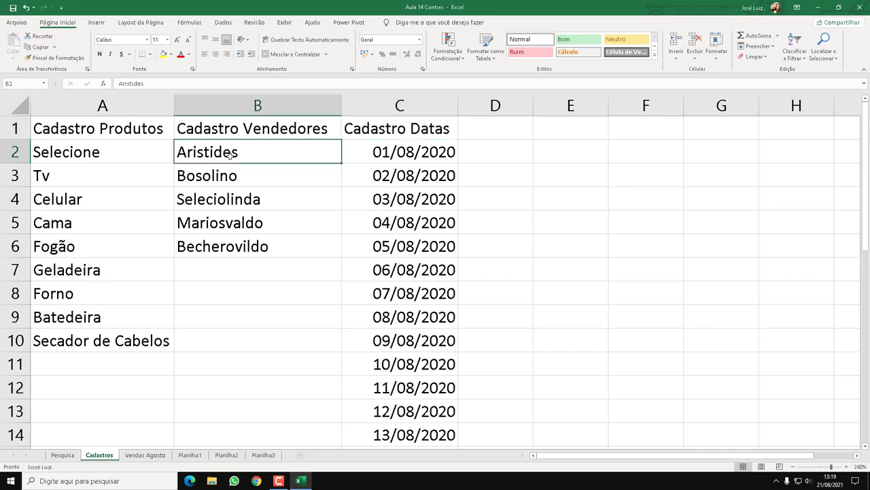
{"action": "left_click", "coordinate": [264, 155]}
{"action": "double_click", "coordinate": [263, 155]}
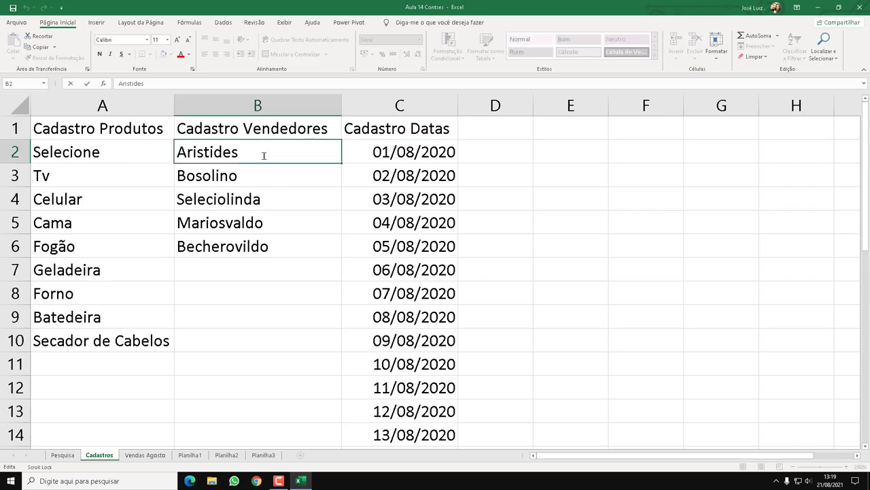
{"action": "type", "text": "2"}
{"action": "key", "text": "Return"}
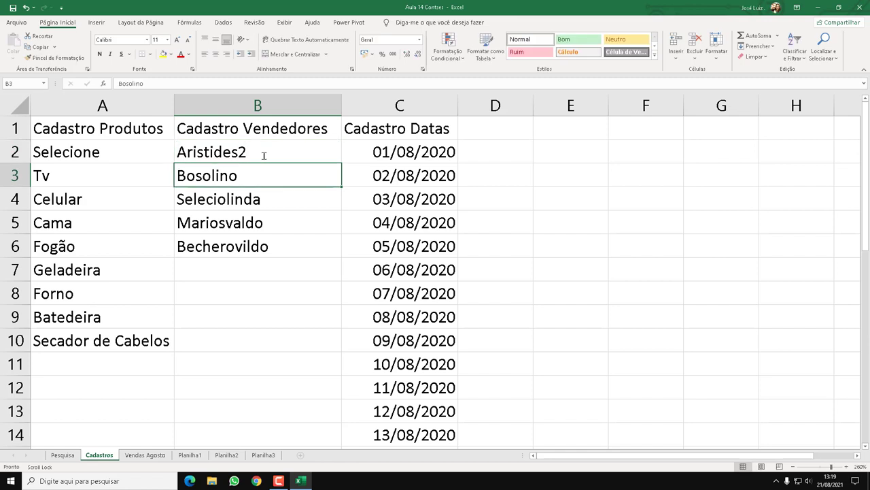
{"action": "double_click", "coordinate": [266, 154]}
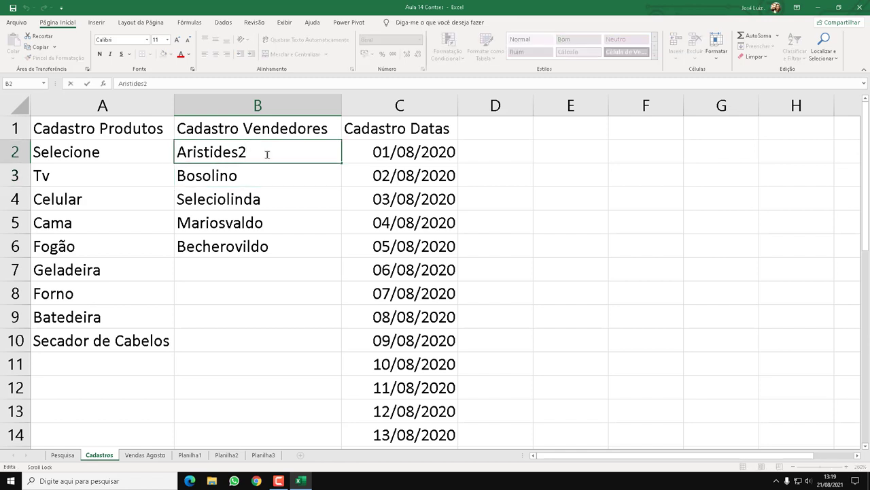
{"action": "key", "text": "BackSpace"}
{"action": "left_click", "coordinate": [306, 252]}
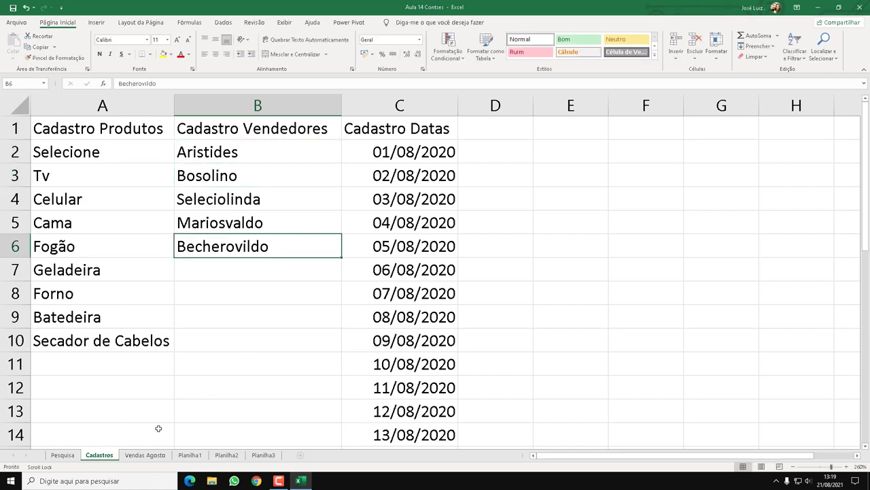
Check Vendas Agosto, view the Revisão commands on Cadastros, and return to Vendas Agosto
{"action": "left_click", "coordinate": [152, 455]}
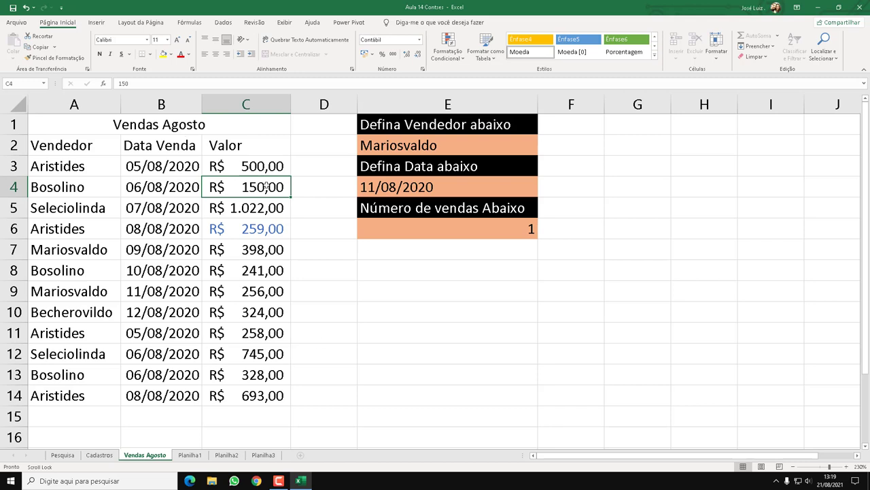
{"action": "left_click", "coordinate": [97, 455]}
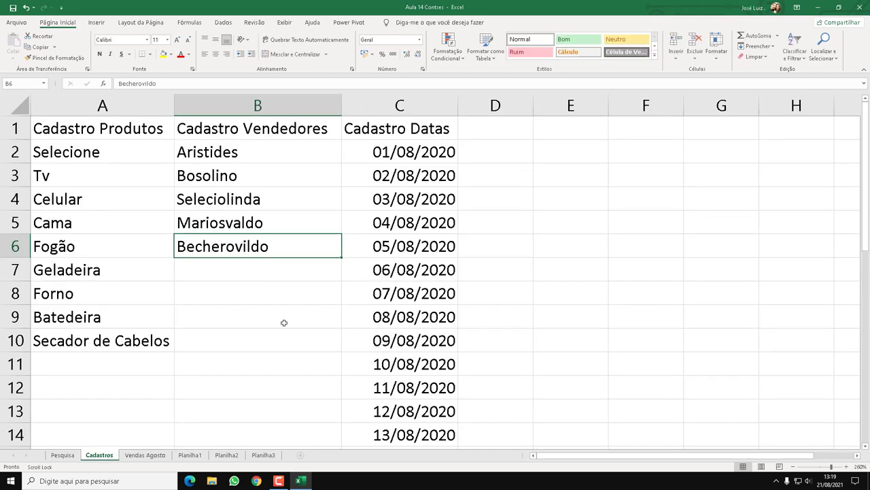
{"action": "left_click", "coordinate": [251, 24]}
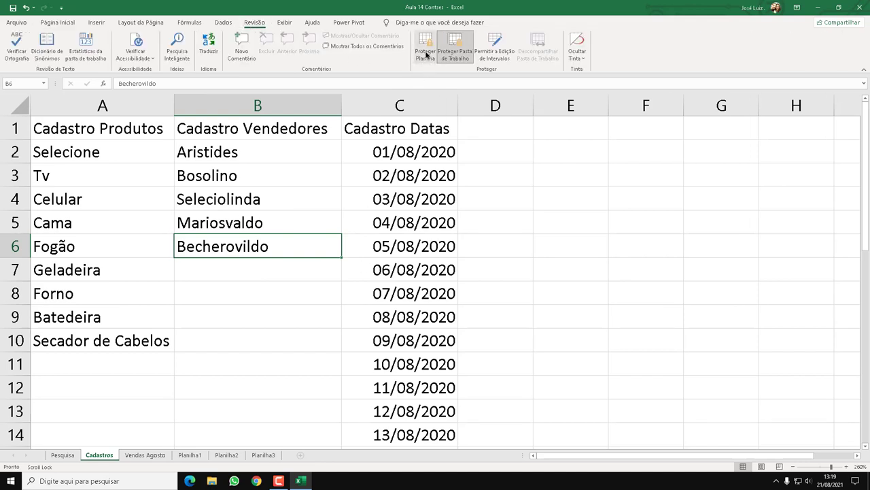
{"action": "left_click", "coordinate": [144, 454]}
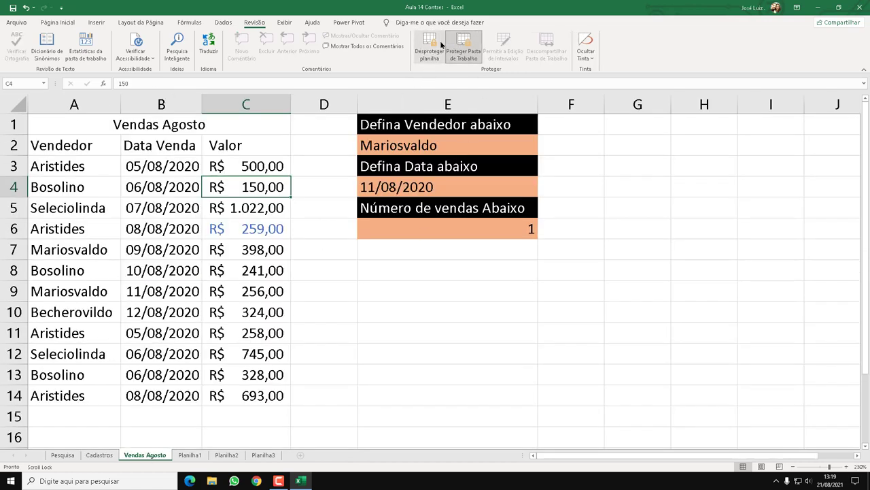
{"action": "left_click", "coordinate": [266, 257]}
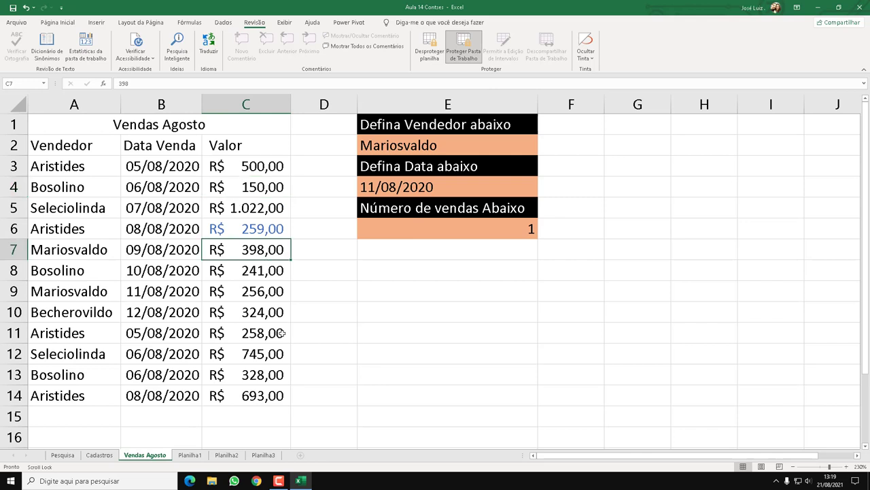
{"action": "left_click", "coordinate": [283, 333]}
{"action": "left_click", "coordinate": [284, 248]}
{"action": "left_click", "coordinate": [144, 206]}
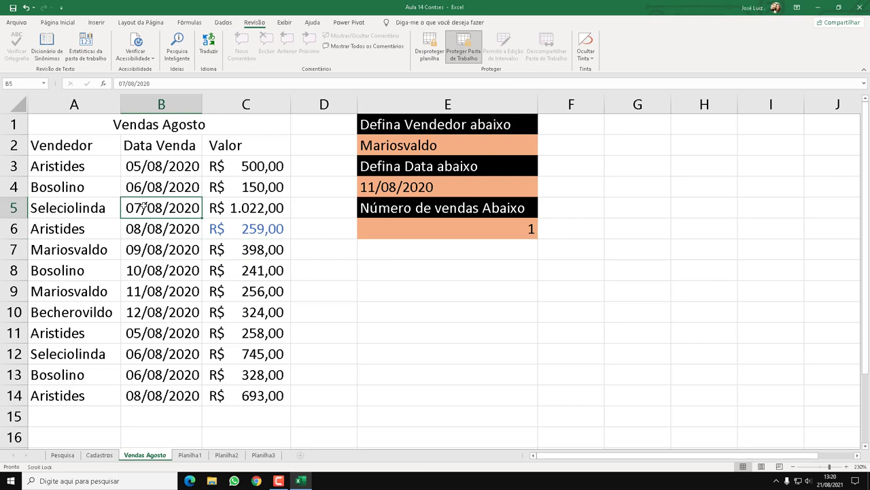
{"action": "left_click", "coordinate": [161, 104]}
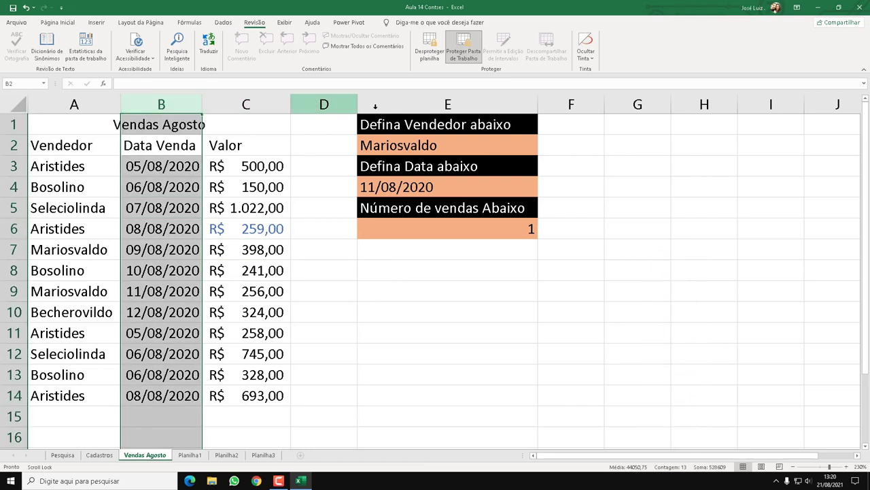
{"action": "left_click", "coordinate": [428, 48]}
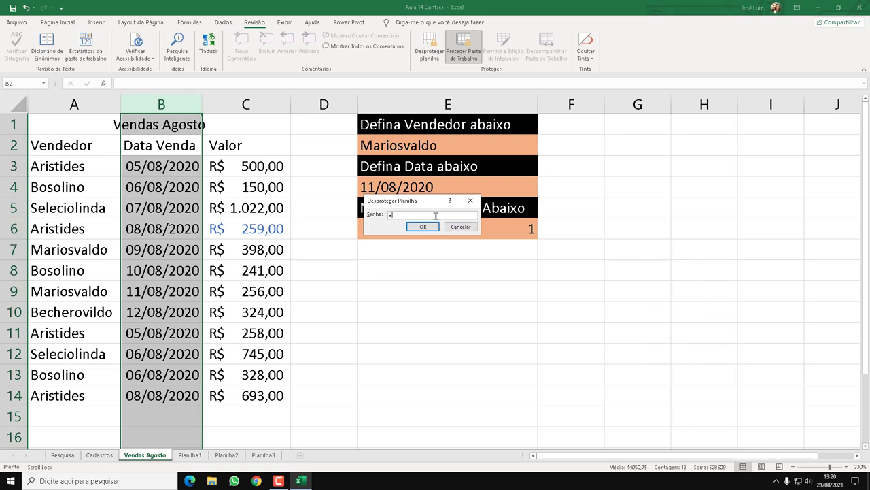
Confirm the password to unprotect the Vendas Agosto sheet, then the workbook
{"action": "key", "text": "Return"}
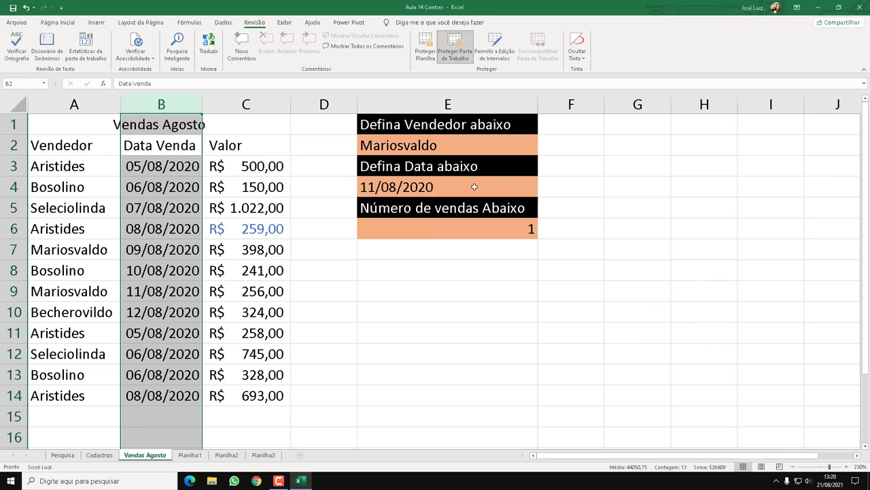
{"action": "left_click", "coordinate": [451, 56]}
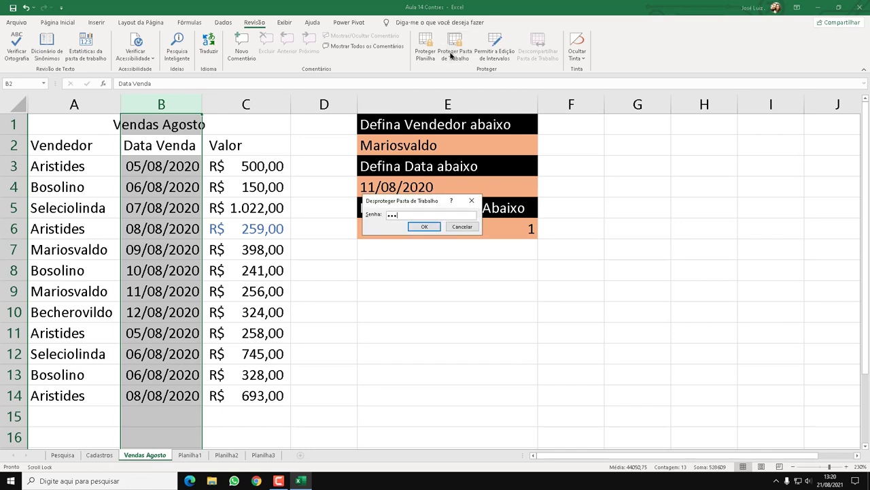
{"action": "key", "text": "Return"}
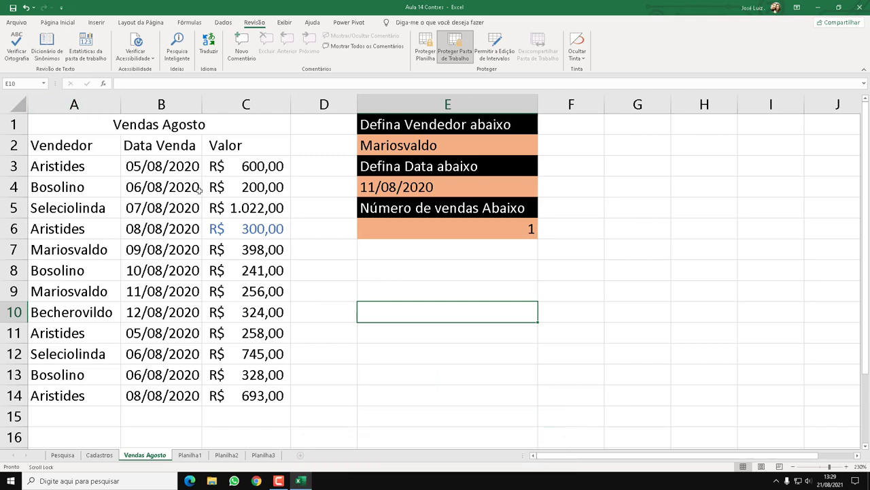
{"action": "left_click", "coordinate": [259, 106]}
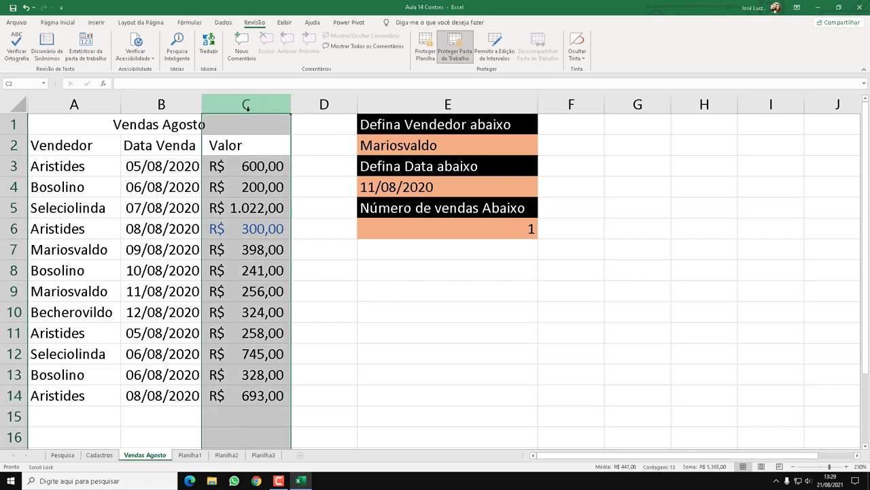
{"action": "right_click", "coordinate": [245, 127]}
{"action": "key", "text": "Escape"}
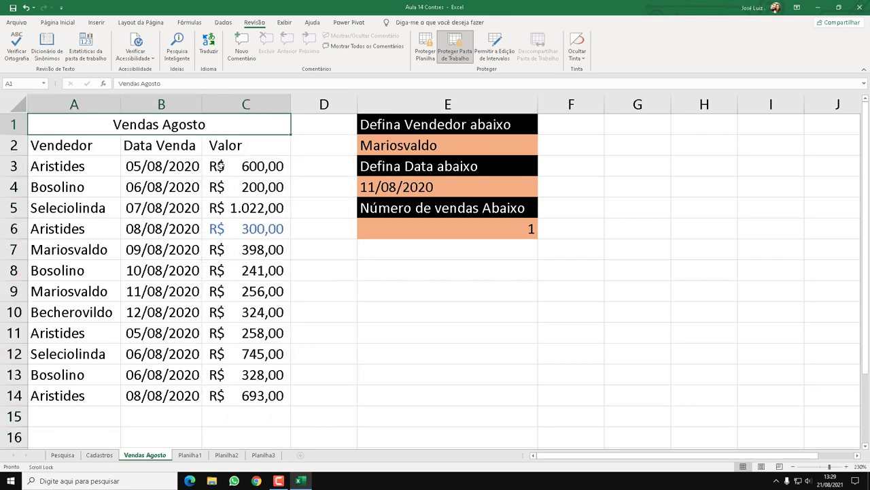
{"action": "left_click", "coordinate": [247, 104]}
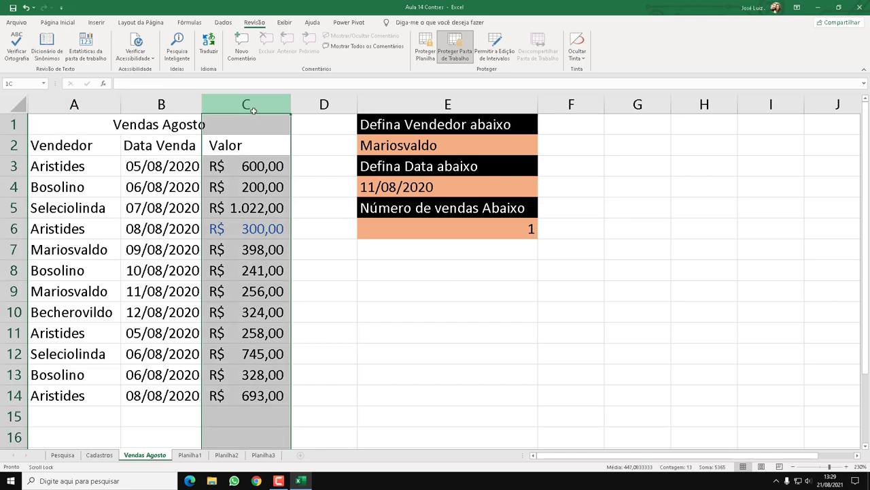
{"action": "left_click", "coordinate": [251, 150]}
{"action": "left_click", "coordinate": [251, 105], "text": "shift"}
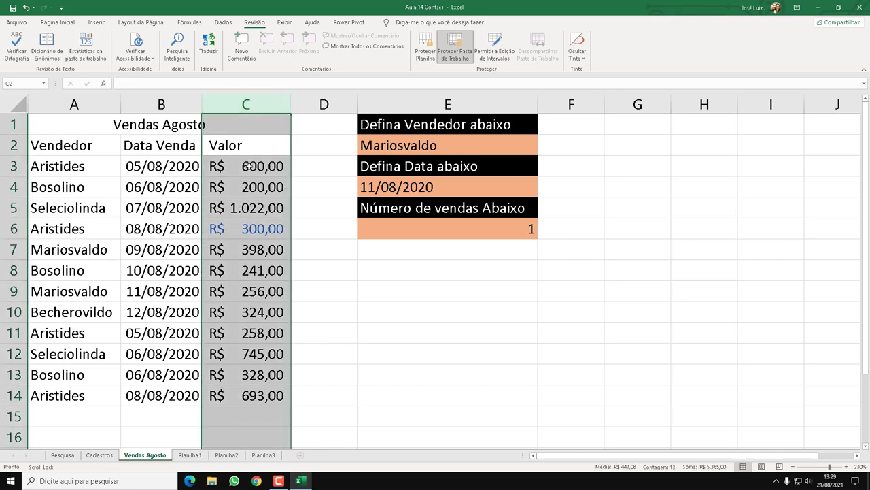
{"action": "right_click", "coordinate": [251, 166]}
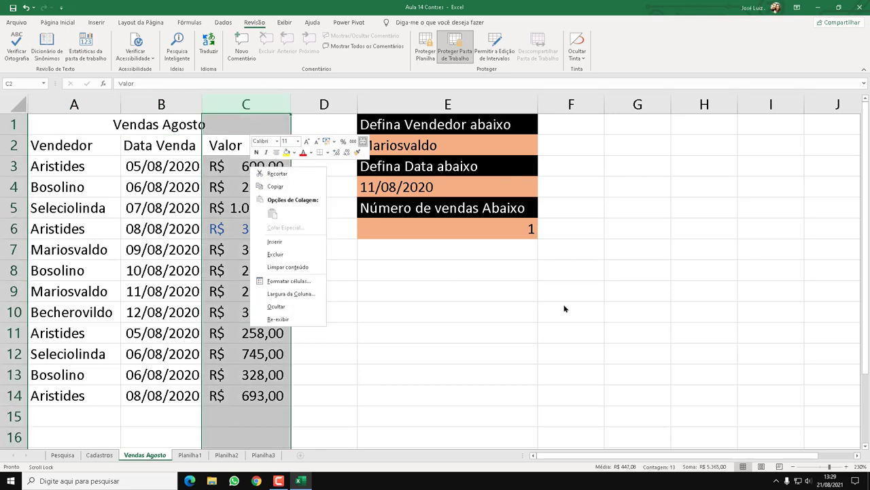
{"action": "key", "text": "Escape"}
{"action": "left_click", "coordinate": [324, 108]}
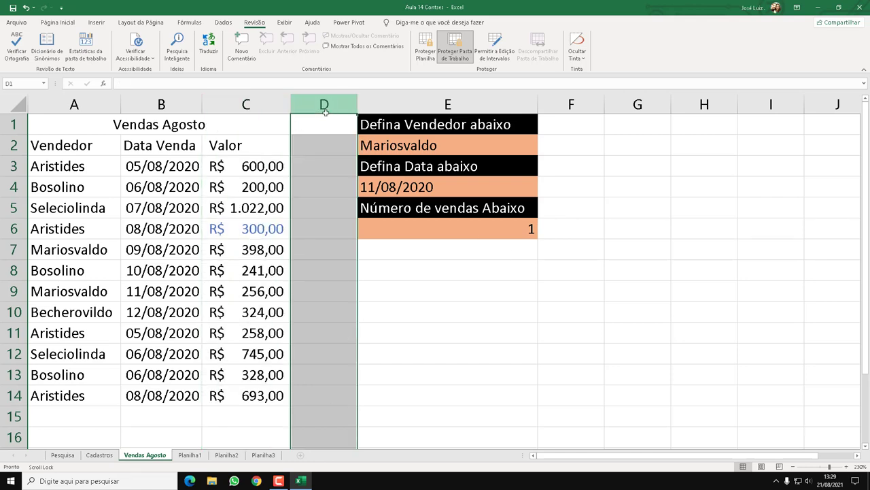
{"action": "left_click", "coordinate": [246, 106]}
{"action": "right_click", "coordinate": [261, 181]}
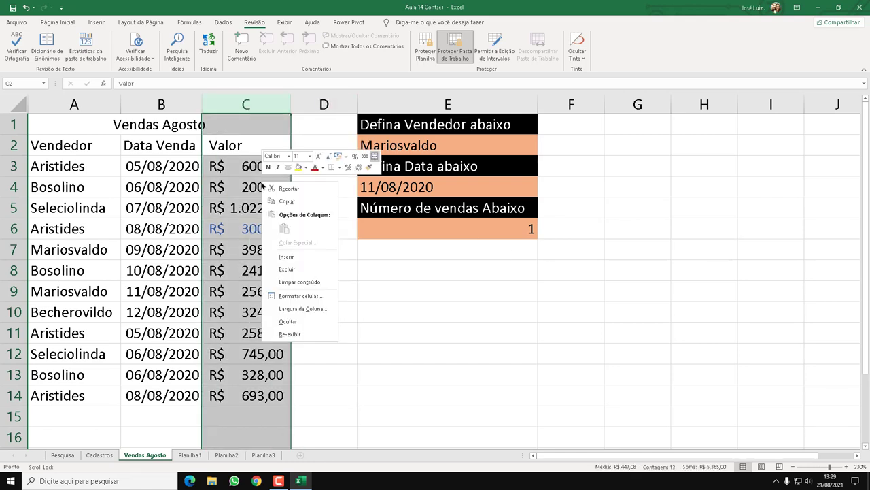
{"action": "left_click", "coordinate": [310, 296]}
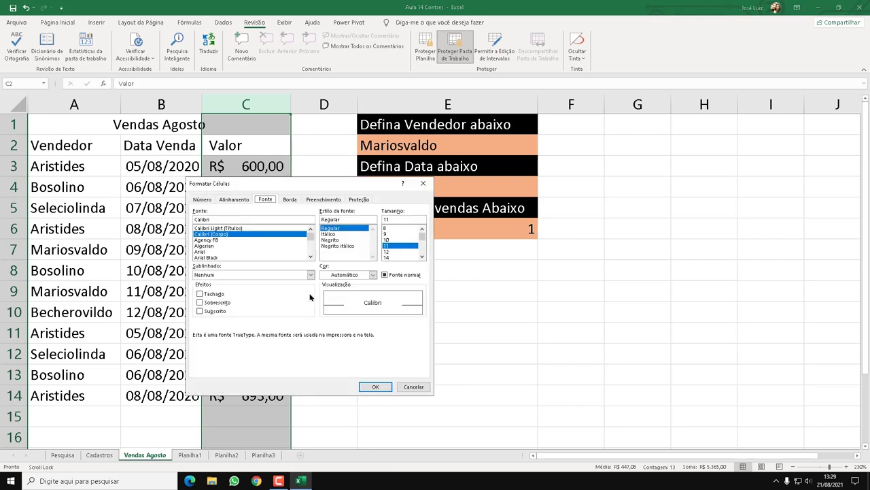
{"action": "left_click", "coordinate": [360, 199]}
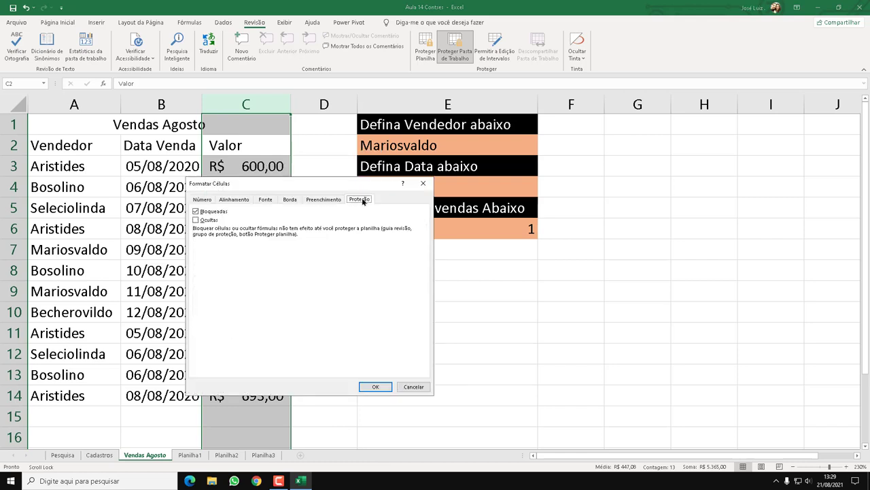
{"action": "left_click", "coordinate": [198, 212]}
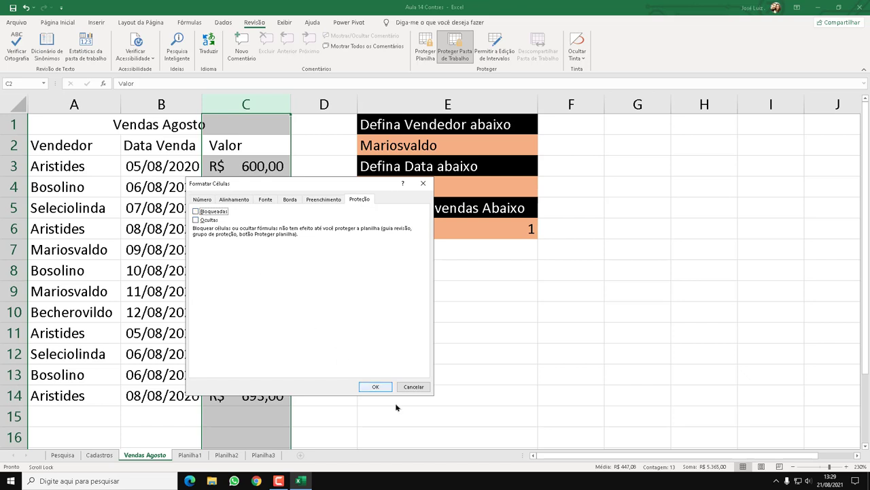
{"action": "left_click", "coordinate": [375, 387]}
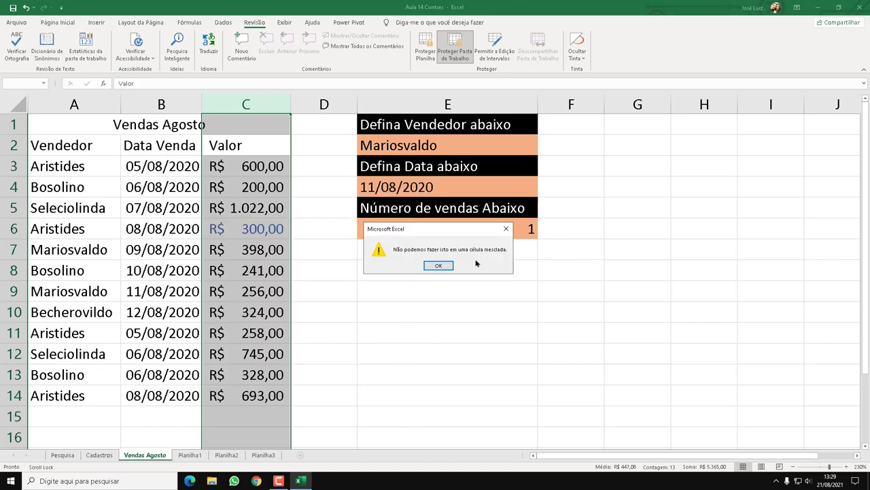
{"action": "left_click", "coordinate": [438, 265]}
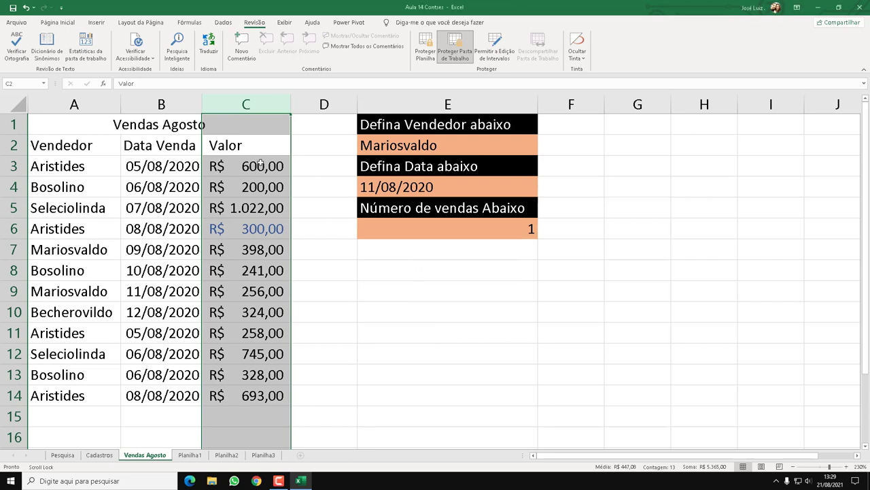
{"action": "left_click", "coordinate": [260, 162]}
{"action": "left_click", "coordinate": [260, 142]}
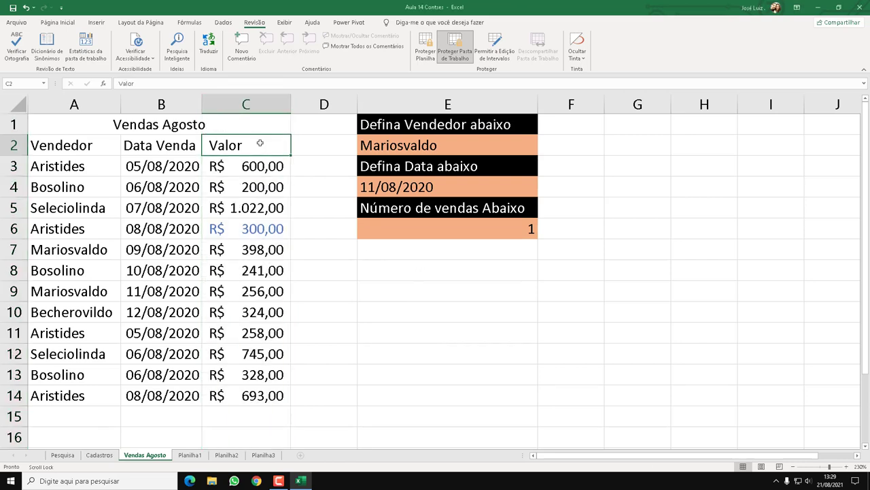
{"action": "left_click_drag", "start_coordinate": [259, 143], "coordinate": [274, 389]}
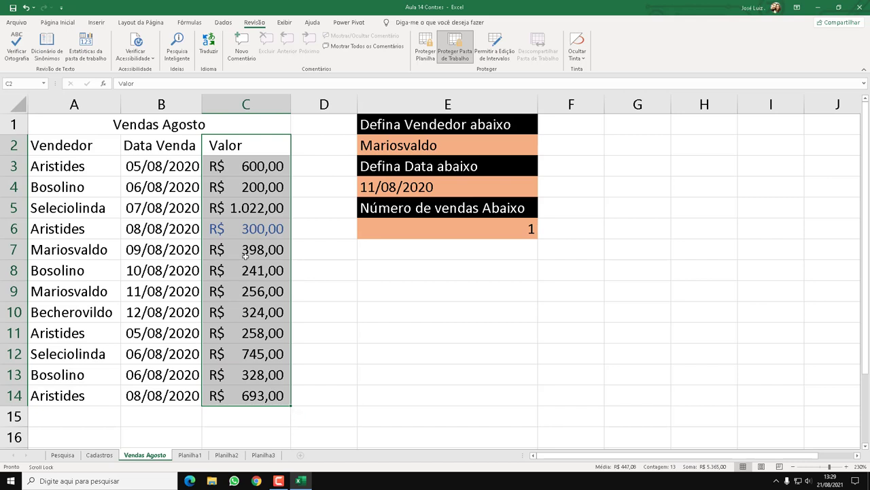
Uncheck Bloqueadas in the Proteção settings for C2:C14 and apply it
{"action": "right_click", "coordinate": [246, 219]}
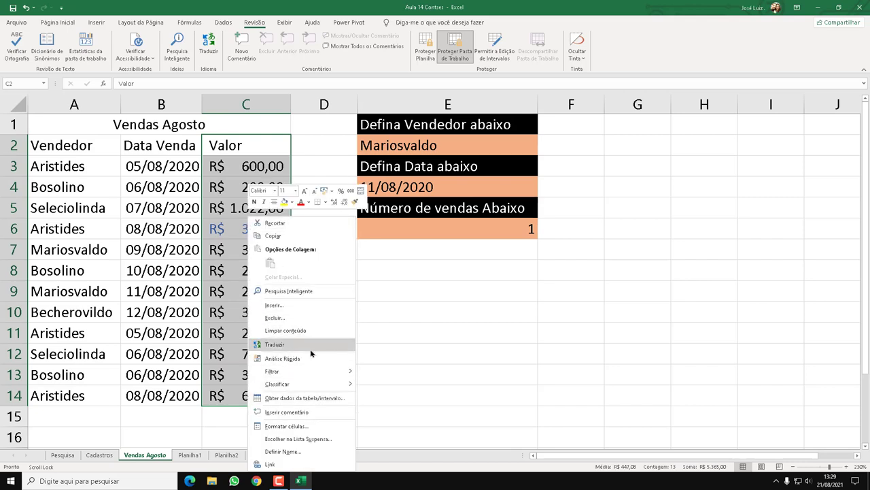
{"action": "mouse_move", "coordinate": [309, 384]}
{"action": "left_click", "coordinate": [306, 425]}
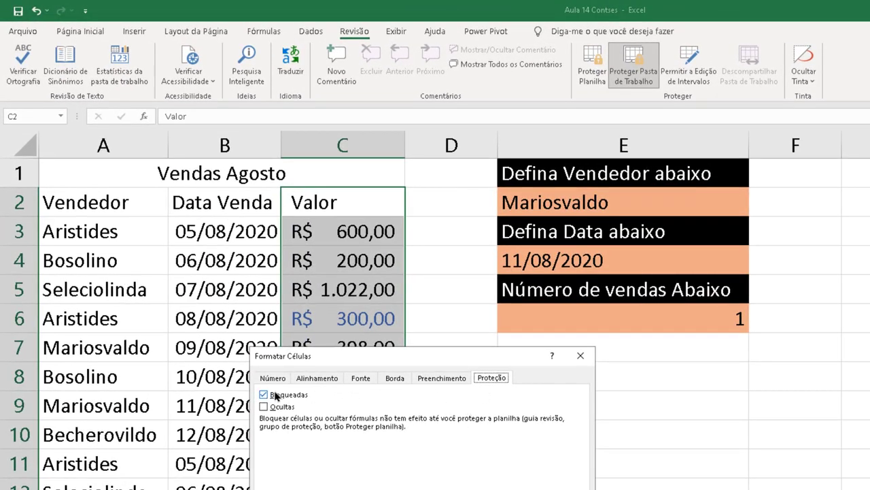
{"action": "left_click", "coordinate": [264, 394]}
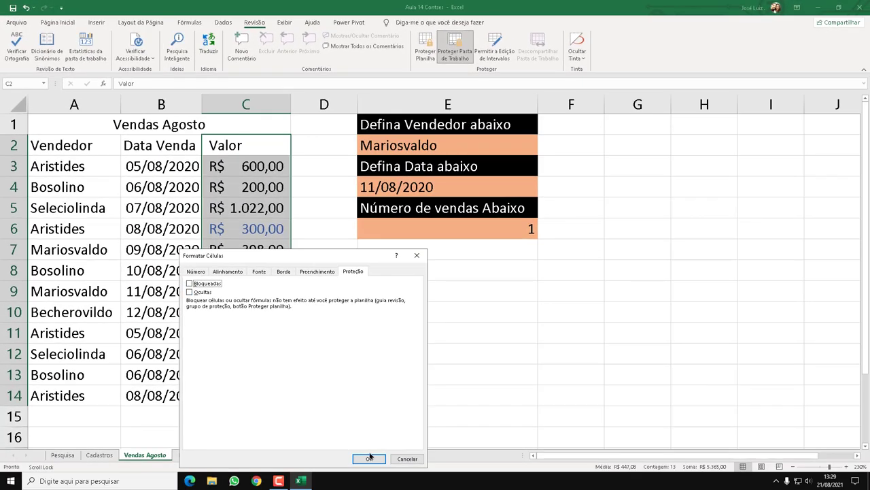
{"action": "left_click", "coordinate": [371, 461]}
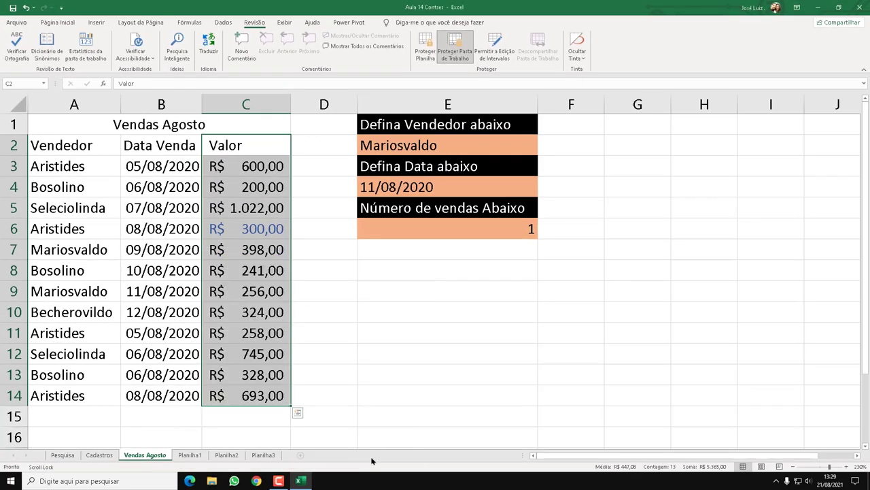
{"action": "left_click", "coordinate": [376, 333]}
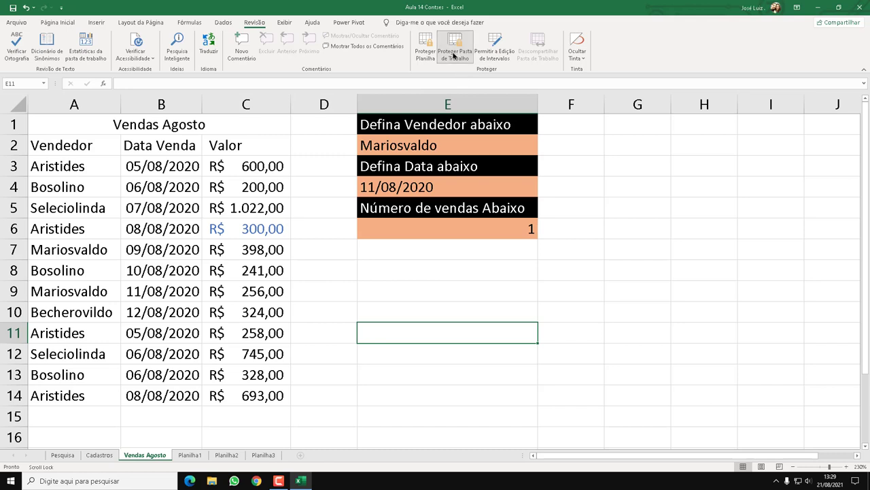
Protect Vendas Agosto with a confirmed password, with Formatar células not allowed
{"action": "right_click", "coordinate": [158, 460]}
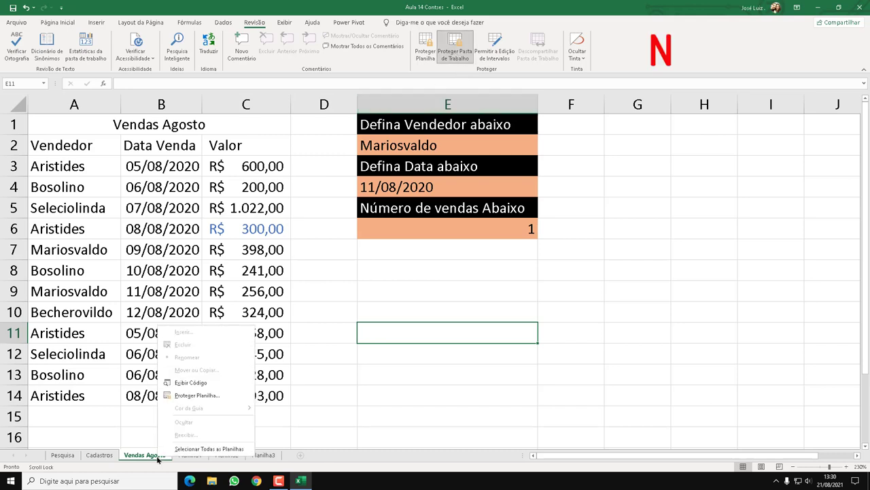
{"action": "key", "text": "Escape"}
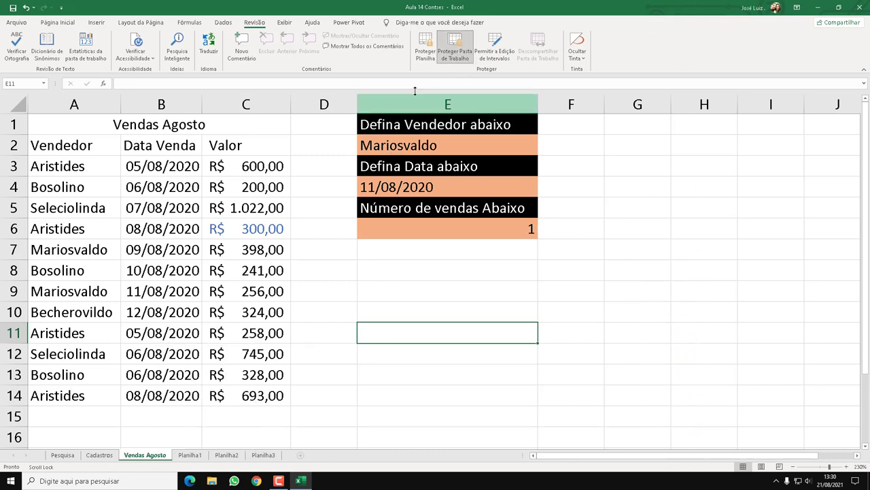
{"action": "left_click", "coordinate": [425, 53]}
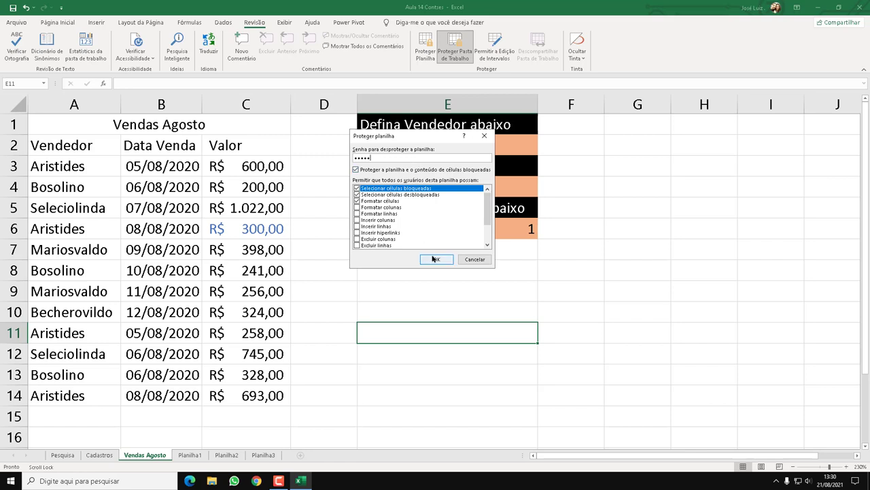
{"action": "left_click", "coordinate": [359, 202]}
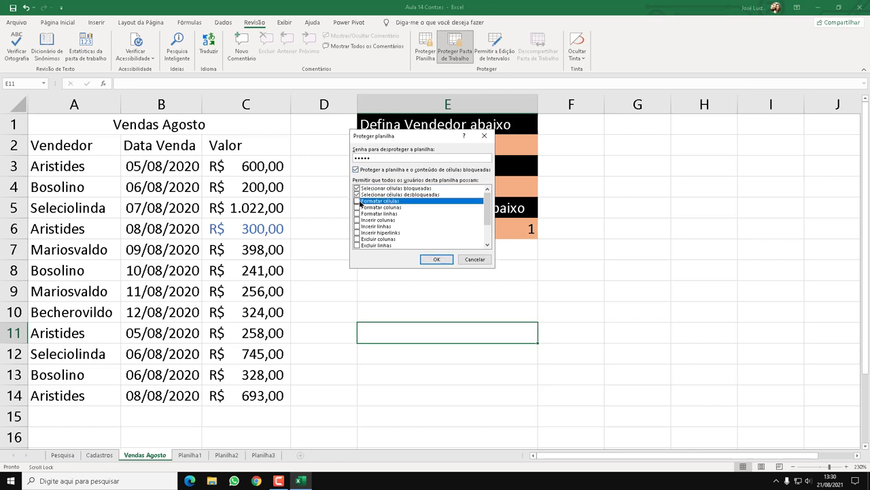
{"action": "left_click", "coordinate": [438, 260]}
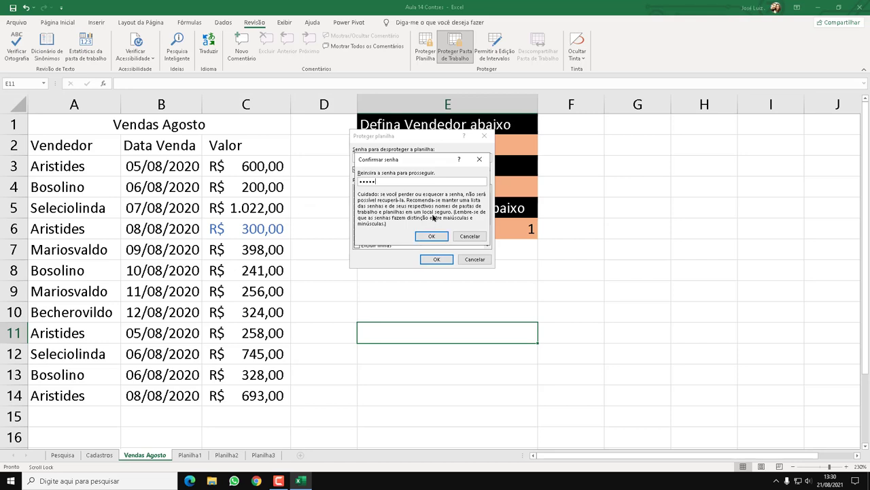
{"action": "left_click", "coordinate": [432, 235]}
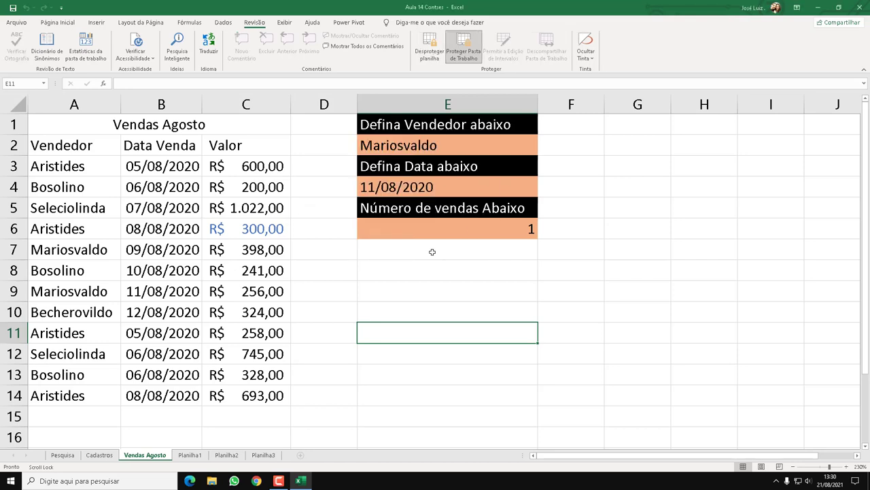
{"action": "left_click", "coordinate": [544, 236]}
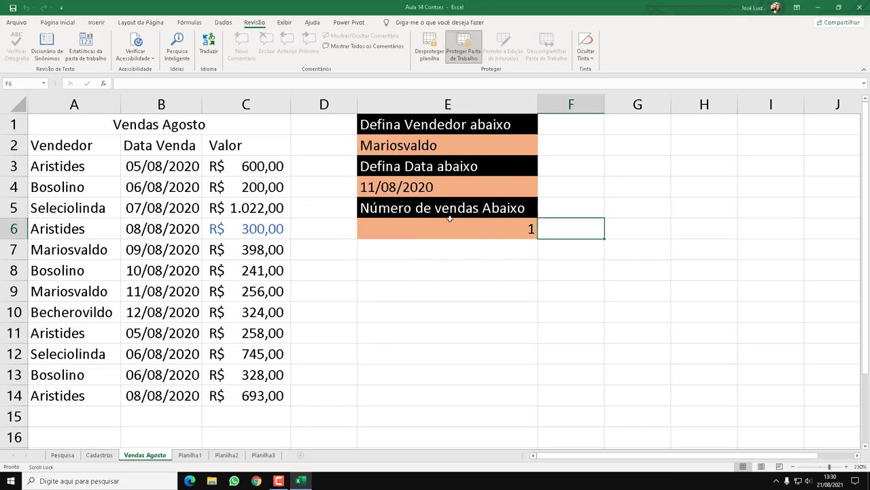
Try editing locked vendor names in A3 and A5, cancelling each password prompt
{"action": "double_click", "coordinate": [94, 168]}
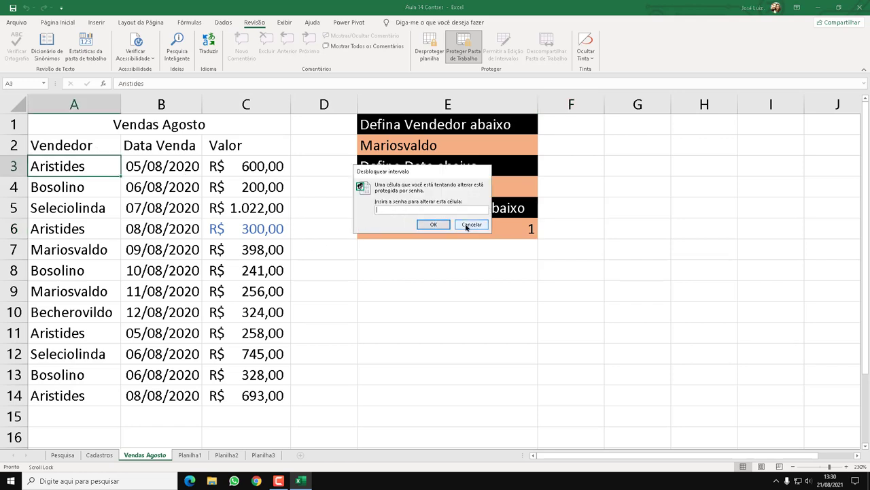
{"action": "left_click", "coordinate": [477, 227]}
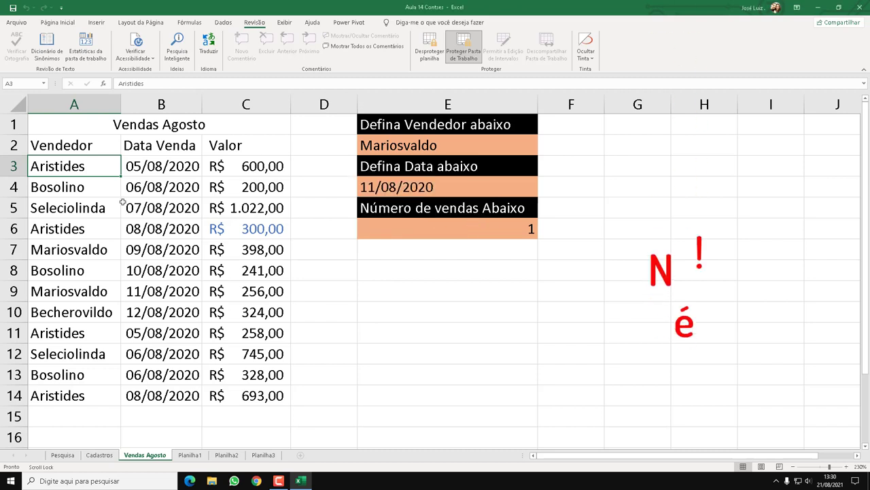
{"action": "double_click", "coordinate": [85, 209]}
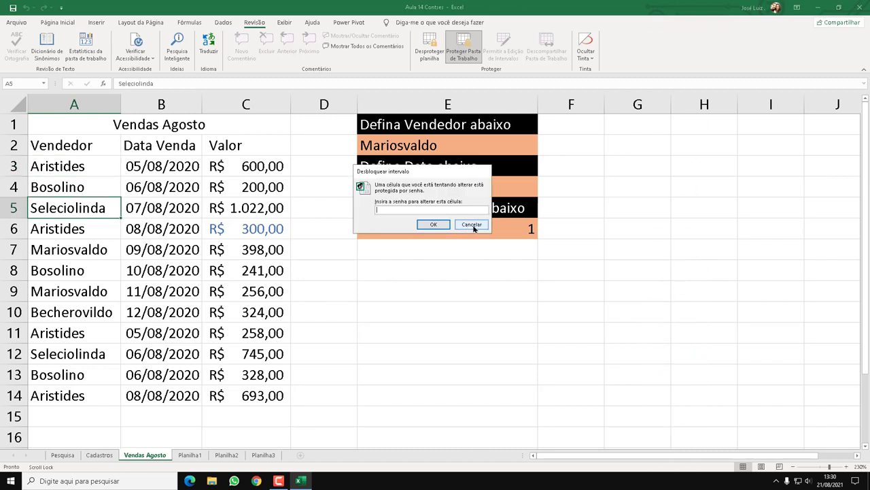
{"action": "left_click", "coordinate": [474, 225]}
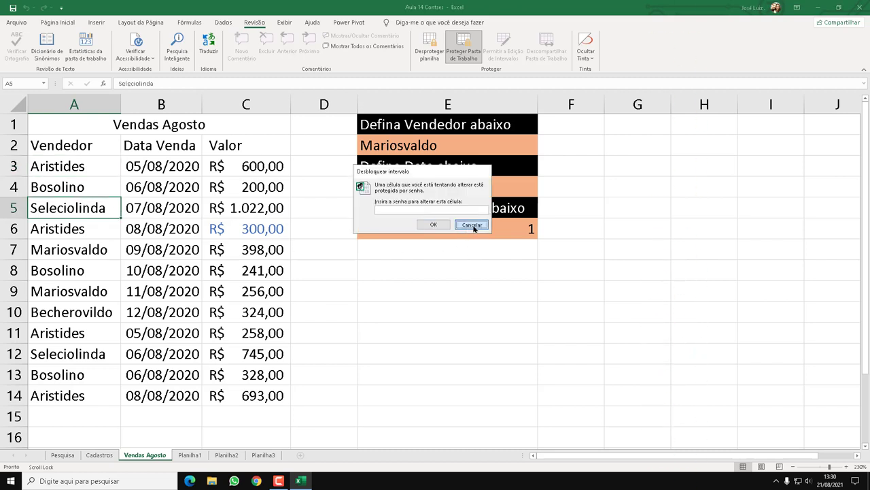
Enter 700 in C3 and 300 in C4, then select the Data Venda dates
{"action": "left_click", "coordinate": [259, 169]}
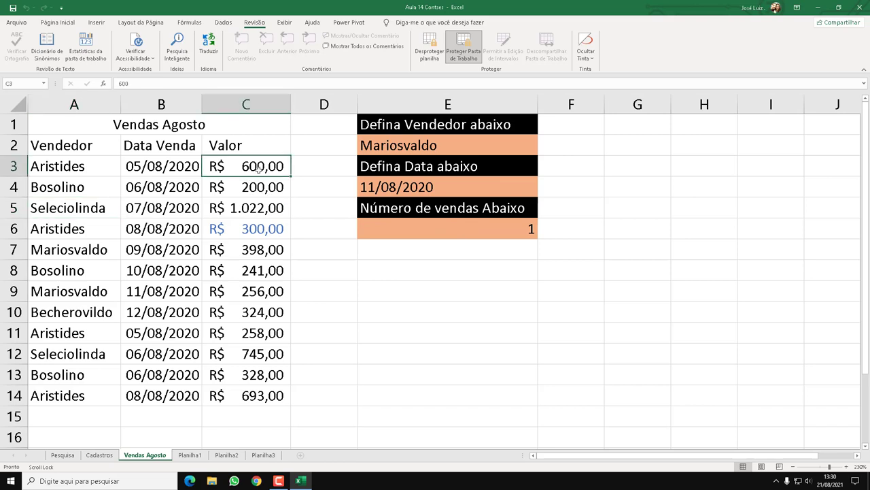
{"action": "type", "text": "700"}
{"action": "key", "text": "Return"}
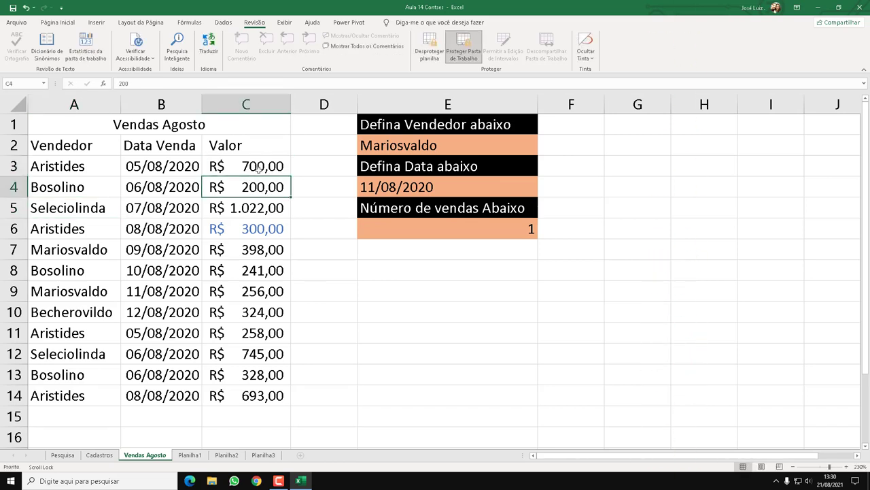
{"action": "type", "text": "3"}
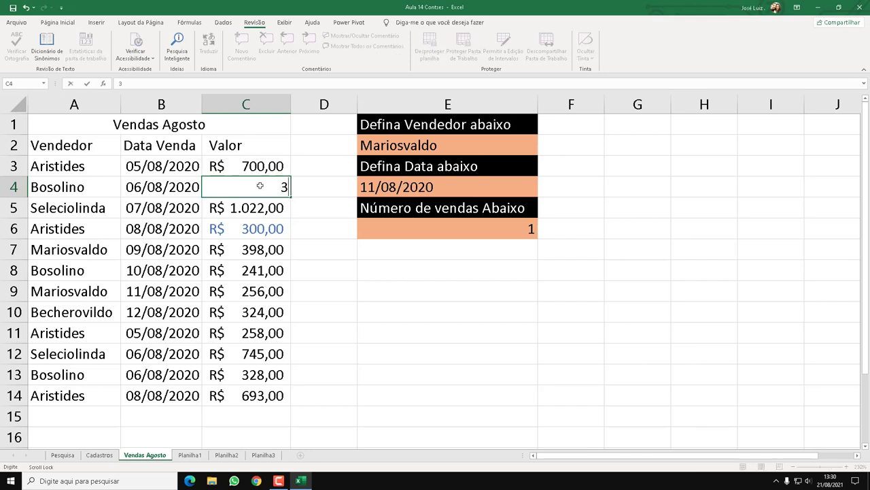
{"action": "type", "text": "00"}
{"action": "key", "text": "Return"}
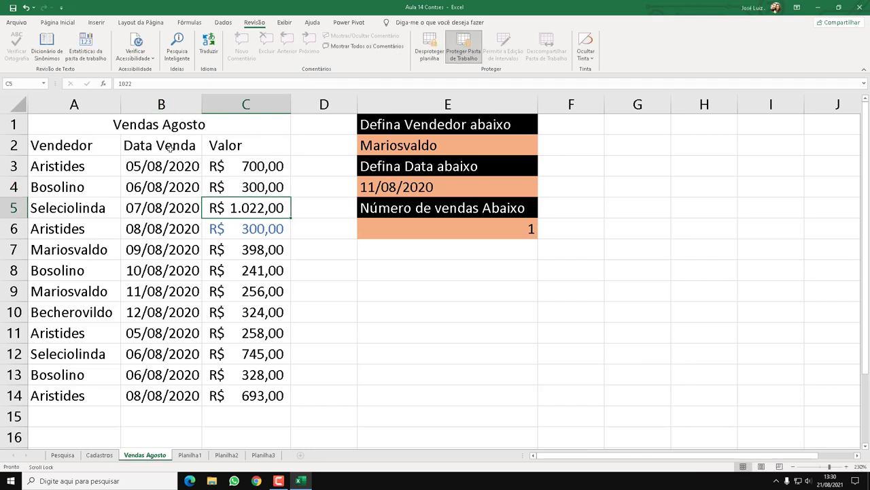
{"action": "left_click_drag", "start_coordinate": [171, 150], "coordinate": [176, 393]}
Bring up the cell menu and workbook protection prompt, dismissing both without changes
{"action": "right_click", "coordinate": [170, 343]}
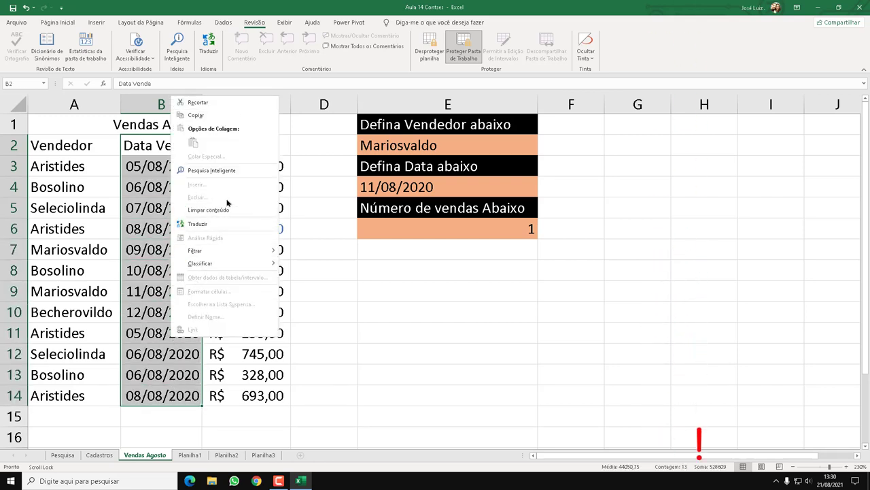
{"action": "key", "text": "Escape"}
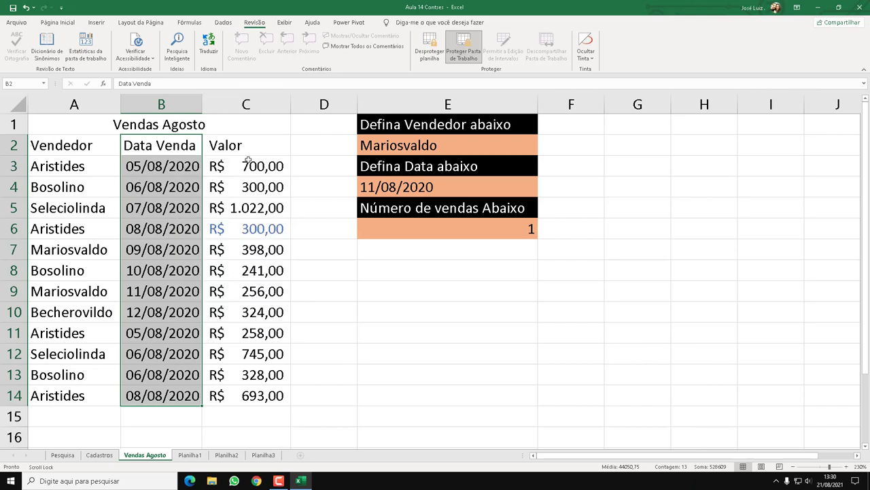
{"action": "left_click", "coordinate": [465, 53]}
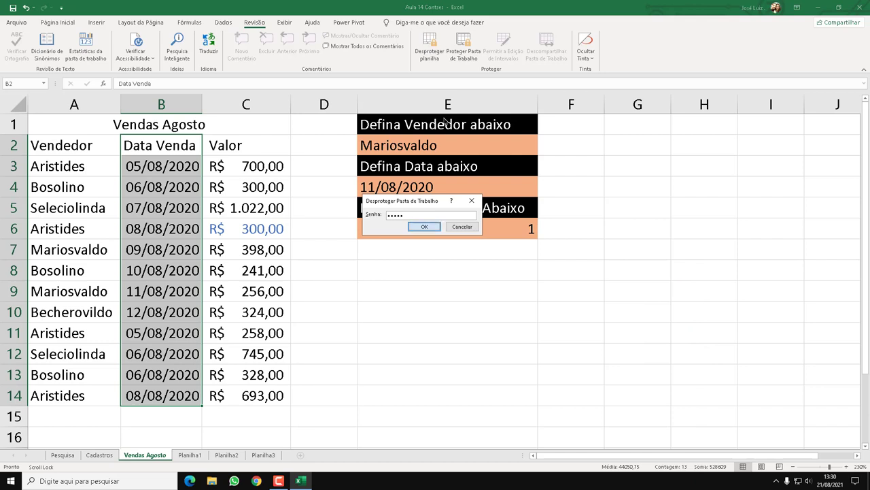
{"action": "key", "text": "Return"}
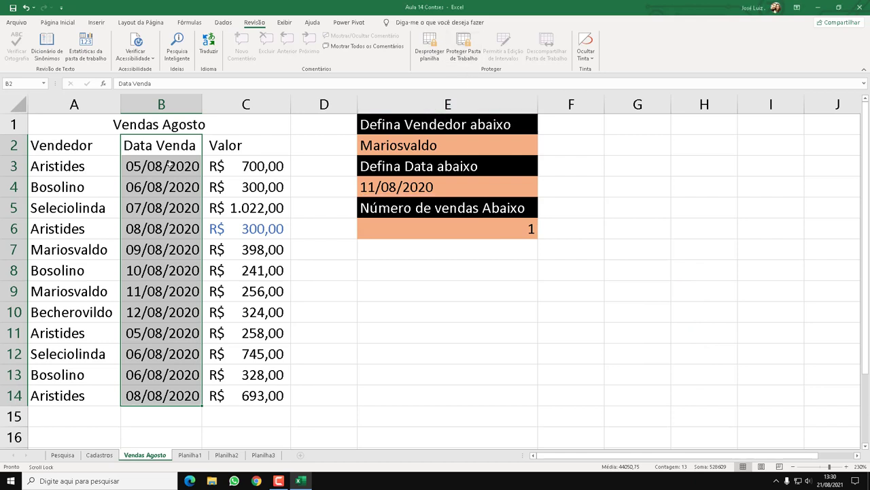
Unprotect the Vendas Agosto sheet with its password
{"action": "right_click", "coordinate": [173, 182]}
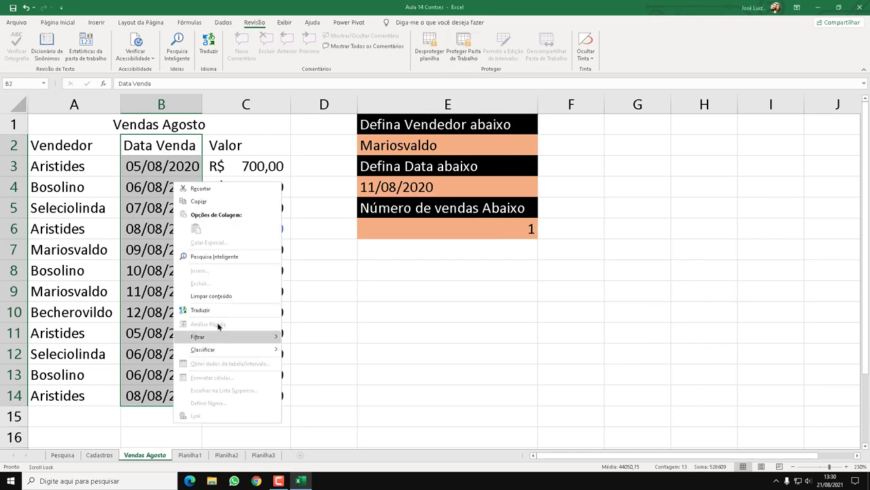
{"action": "key", "text": "Escape"}
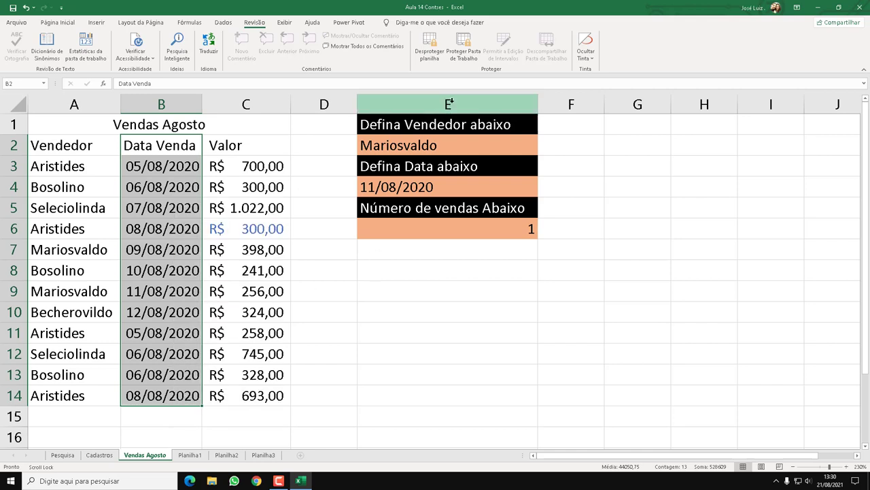
{"action": "left_click", "coordinate": [429, 51]}
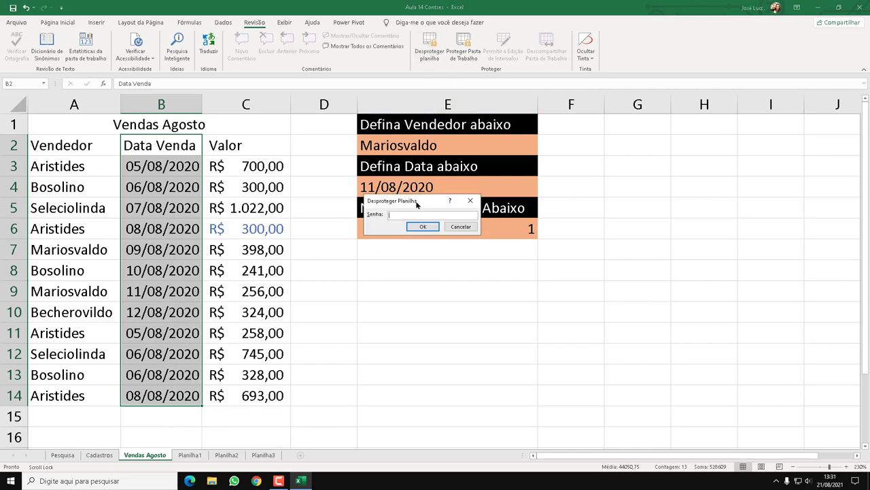
{"action": "key", "text": "Return"}
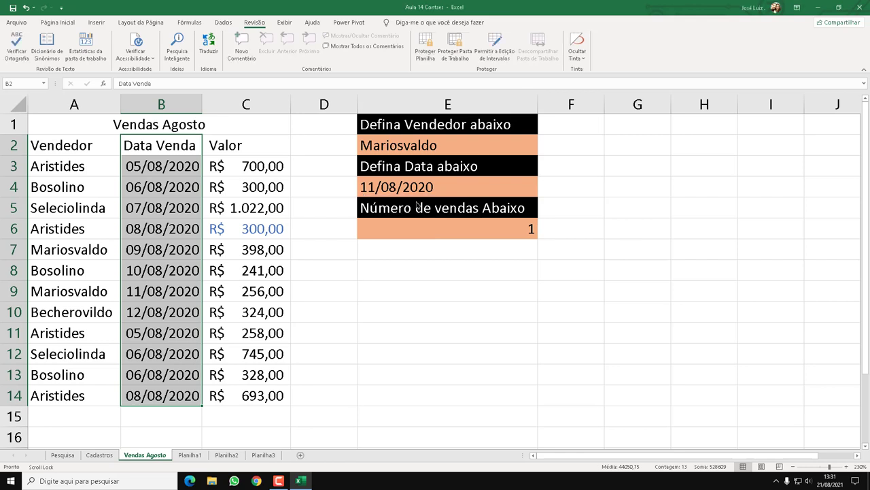
Check the Data Venda range's Proteção lock status and cancel without changes
{"action": "right_click", "coordinate": [179, 211]}
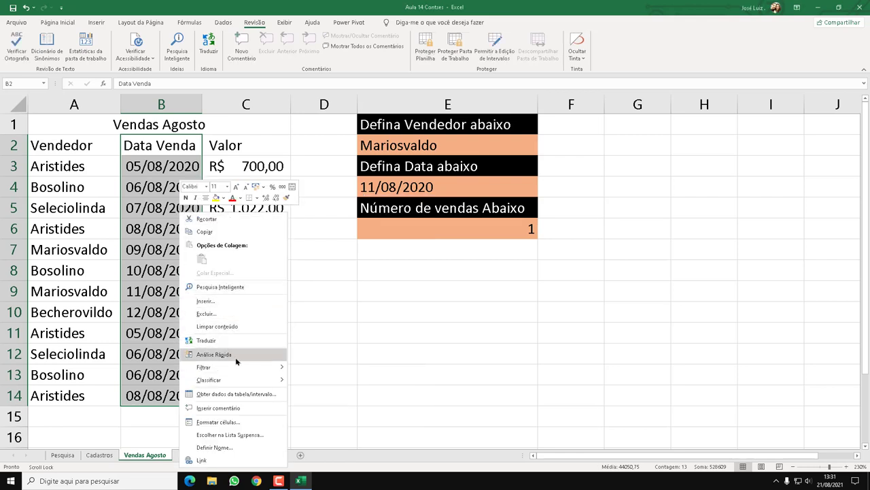
{"action": "left_click", "coordinate": [229, 422]}
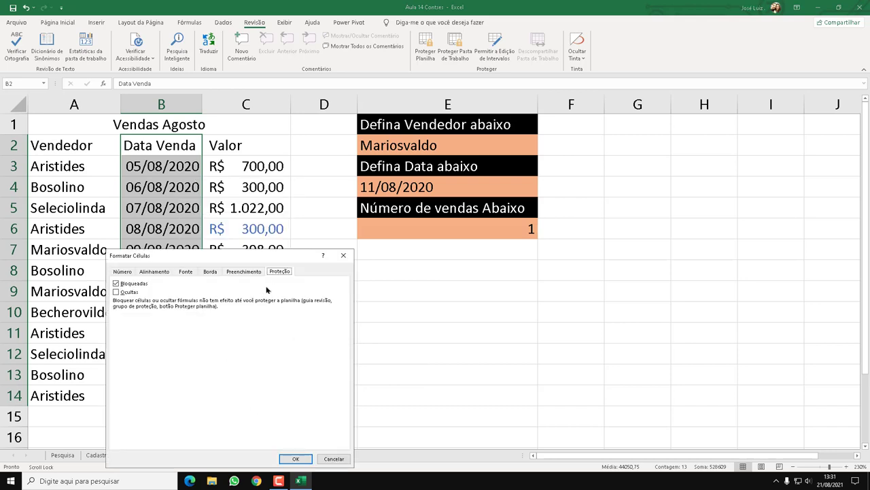
{"action": "left_click", "coordinate": [334, 458]}
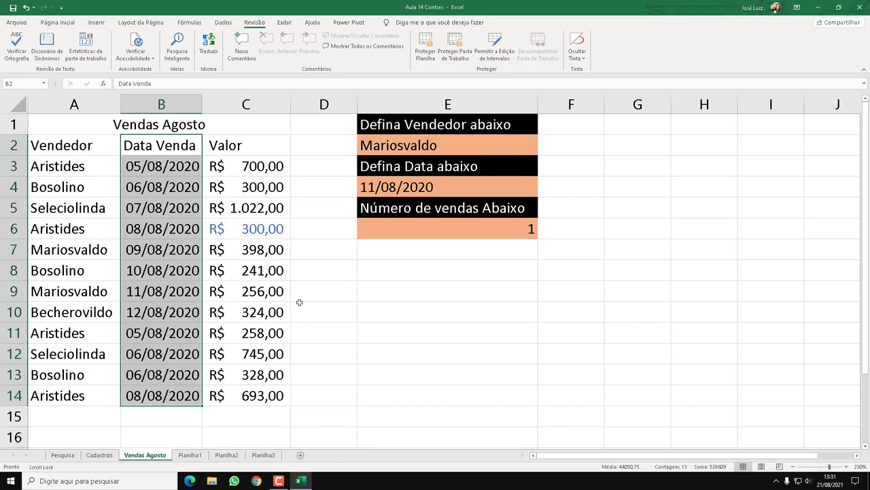